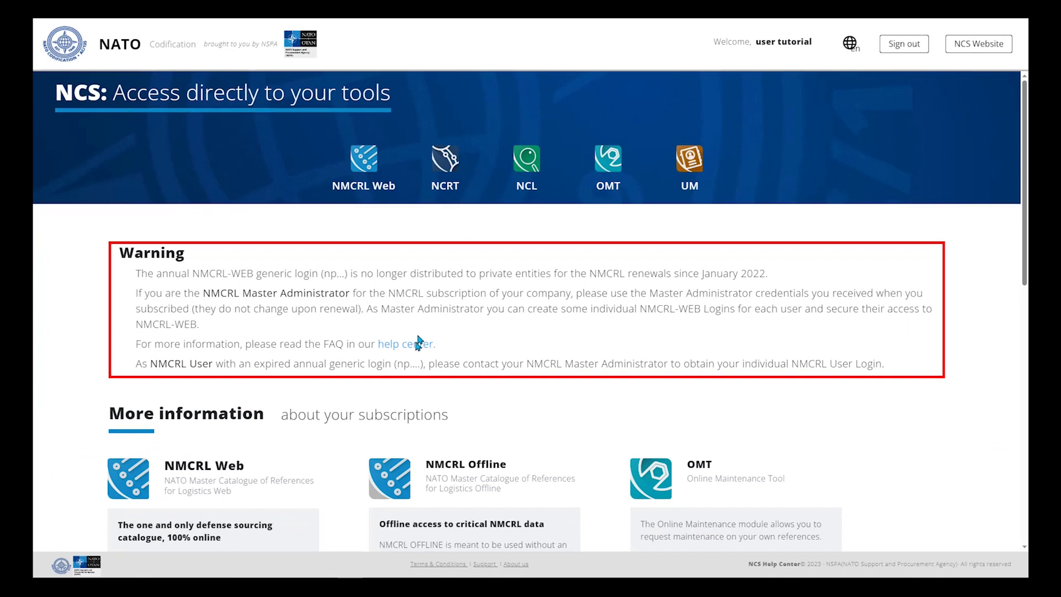
Step: Scroll down the NCS tools page and open the UM (User Management) module
scroll(401, 399, down, 1)
scroll(401, 399, down, 3)
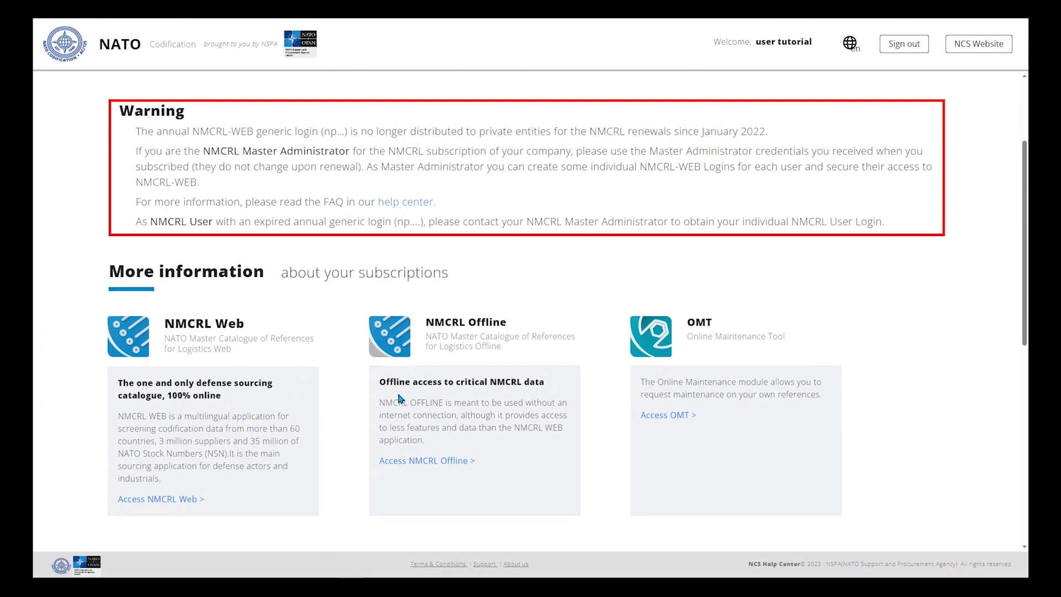
scroll(401, 399, down, 6)
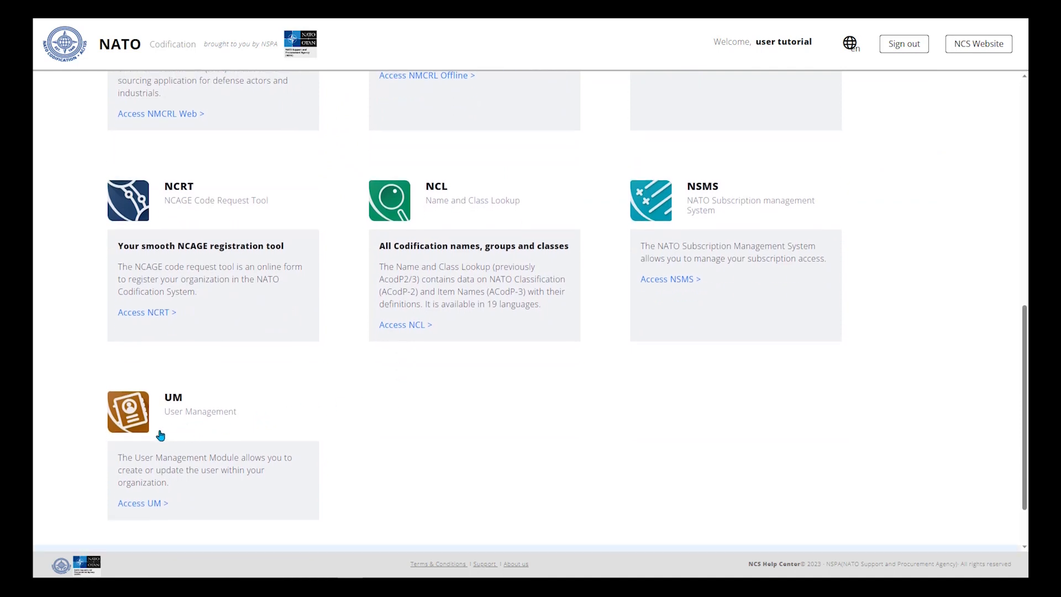
click(133, 419)
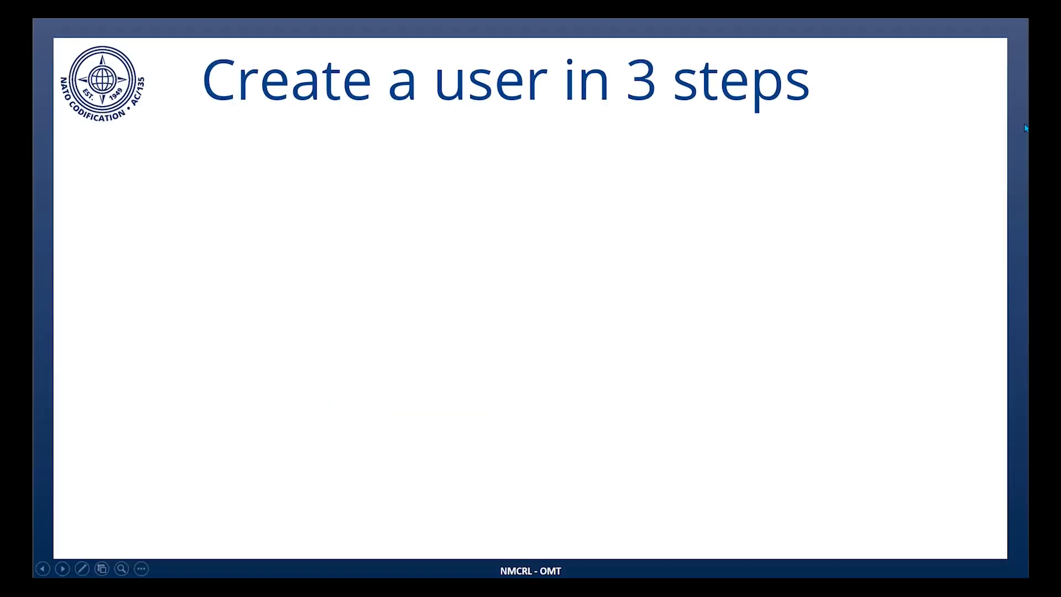
Step: Advance the slide to reveal 'Step 1: create the user profile'
click(1025, 126)
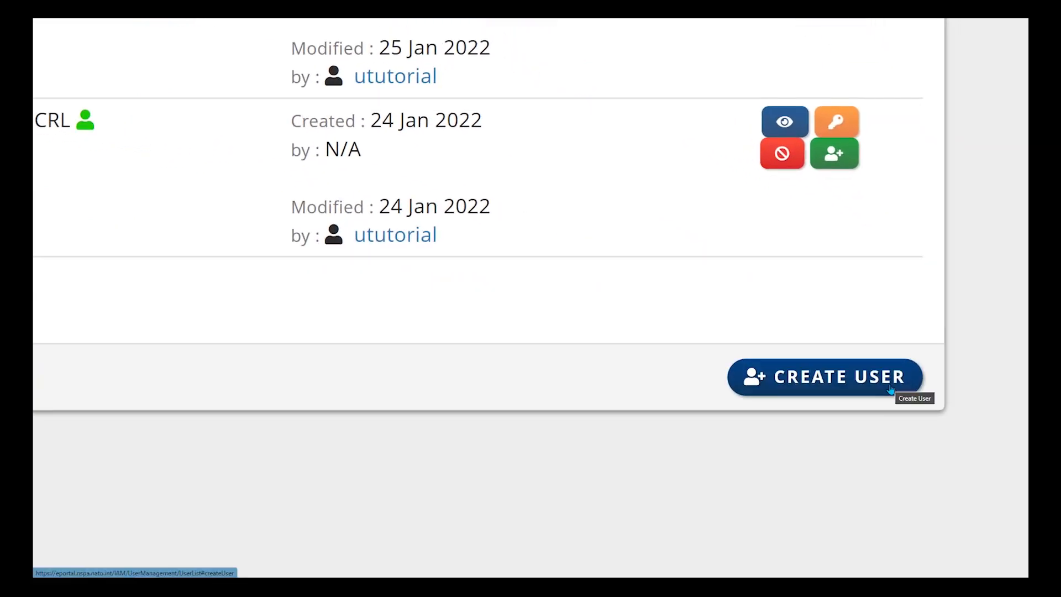
Step: Start a new user with title Ms, the user's first and last names, e-mail and phone number
click(890, 388)
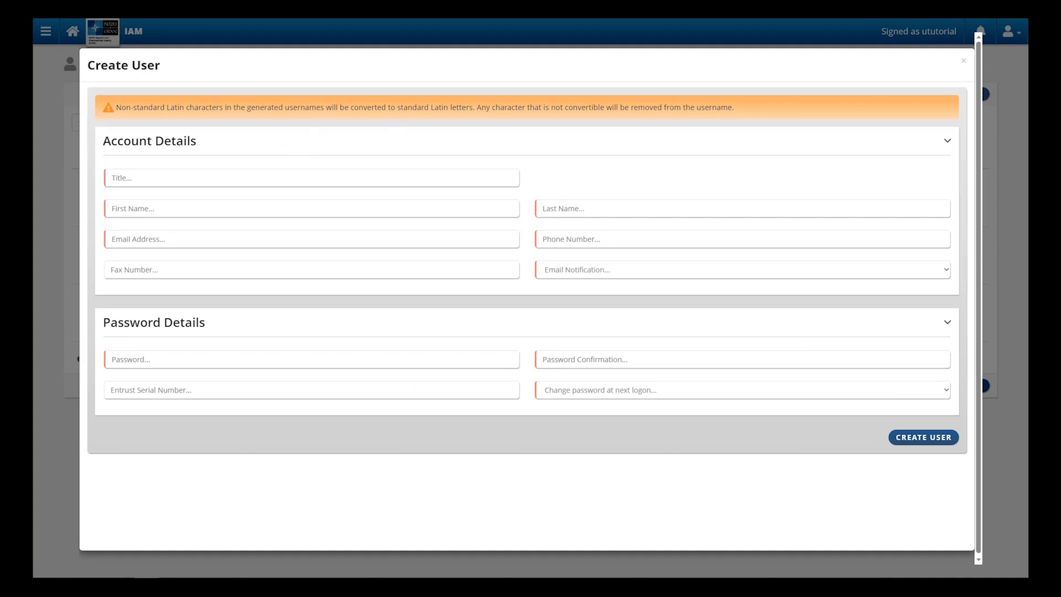
click(203, 184)
text(Ms)
key(Tab)
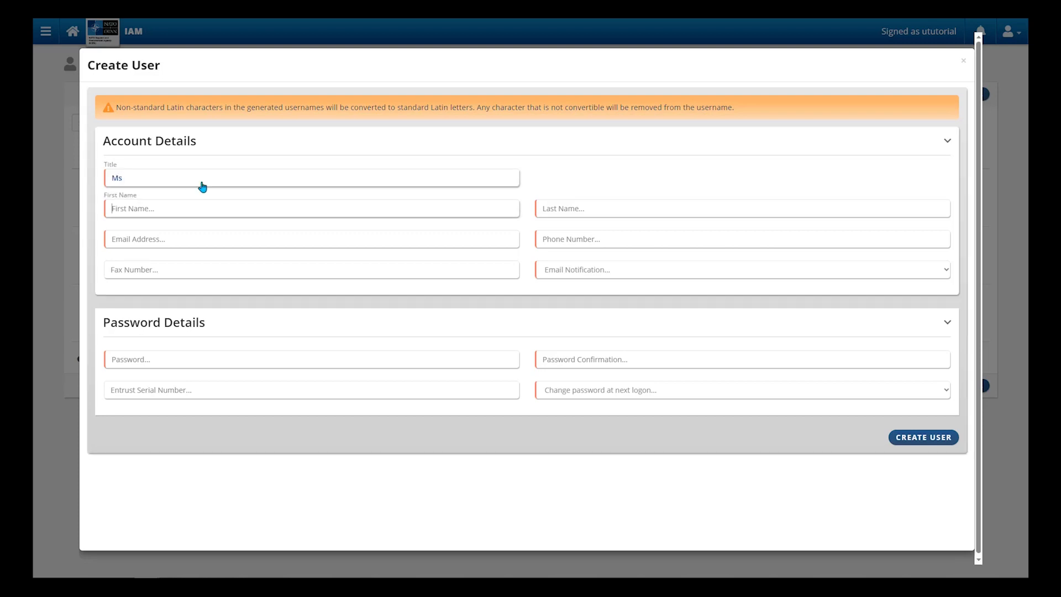
text(Tutorial)
key(Tab)
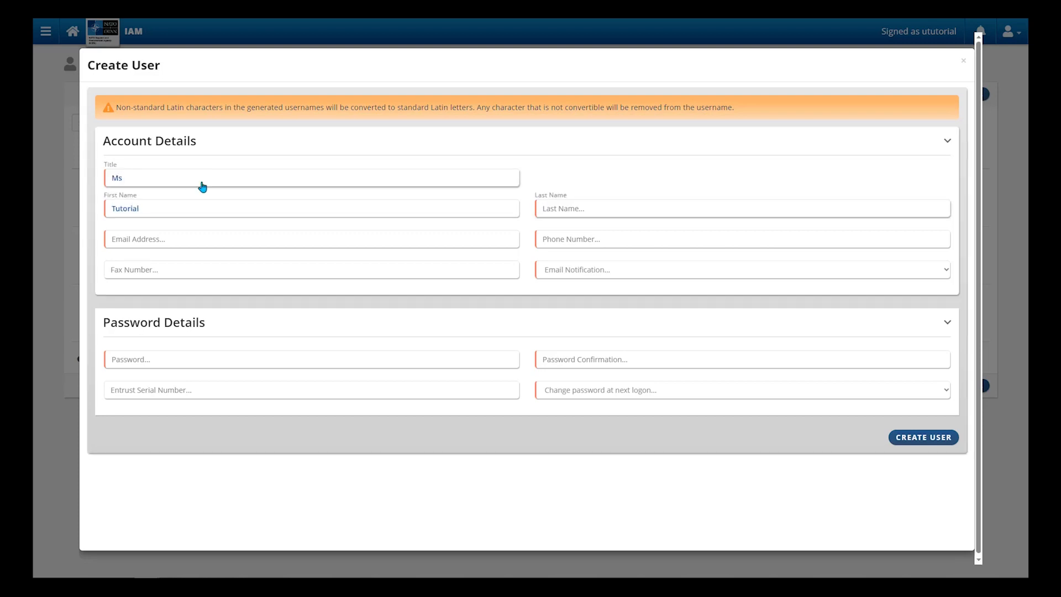
text(User)
key(Tab)
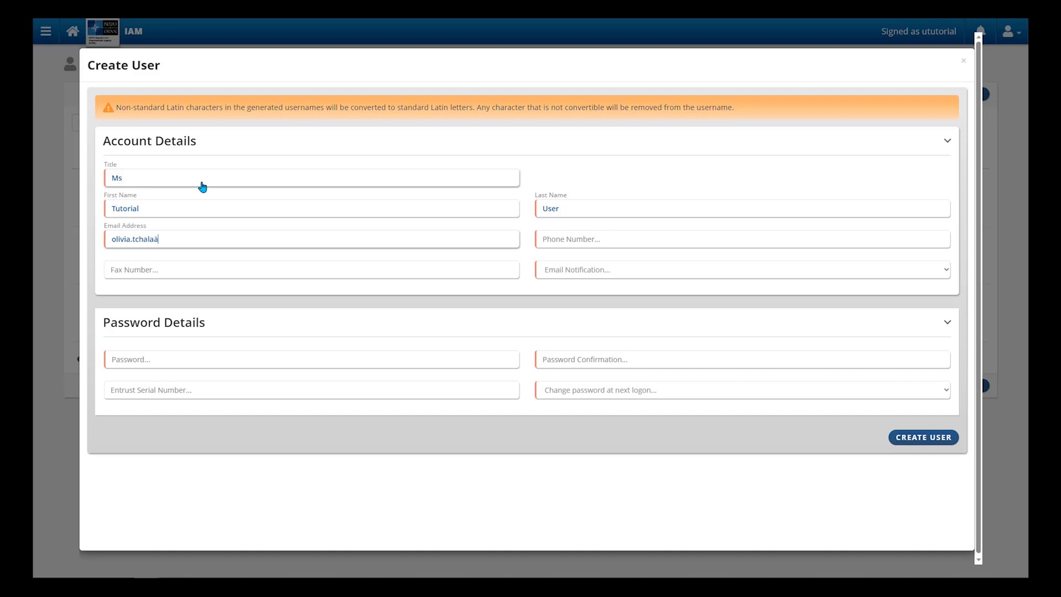
key(Tab)
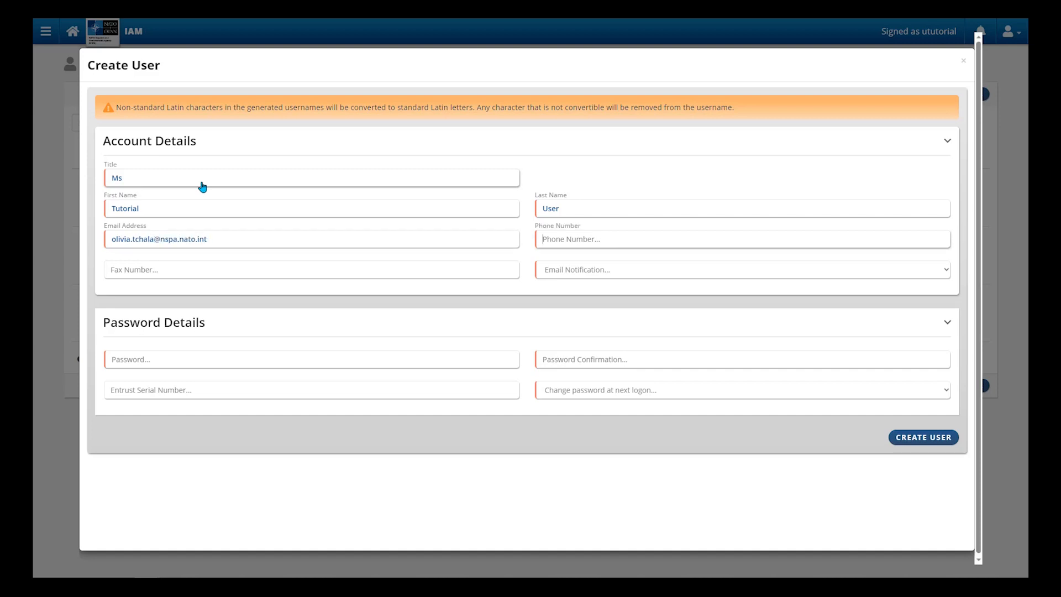
key(Tab)
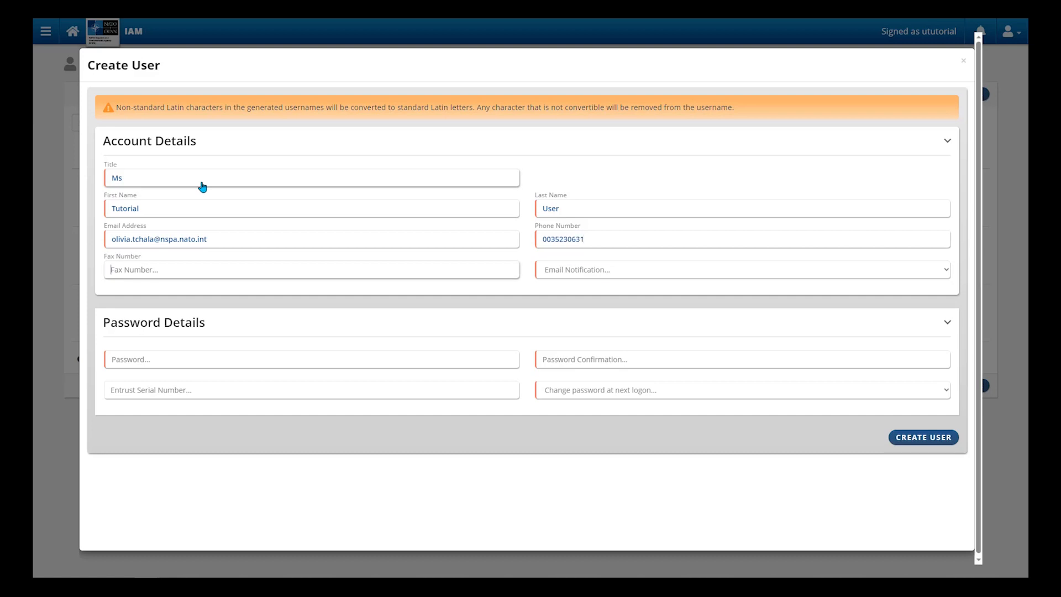
key(Tab)
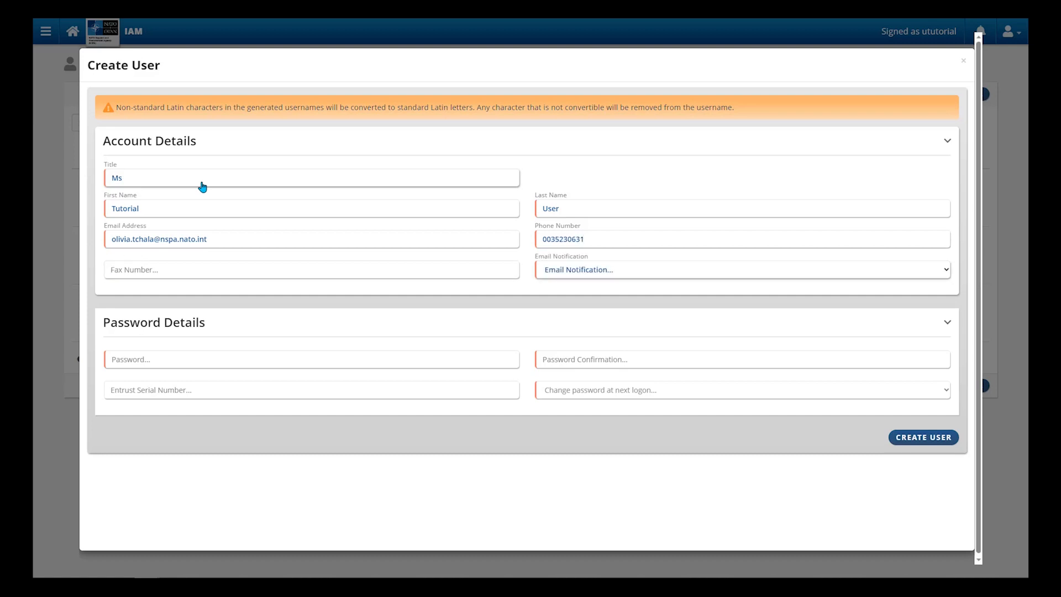
Step: Turn e-mail notifications on, enter the password twice, set no forced password change, and create the user
click(625, 272)
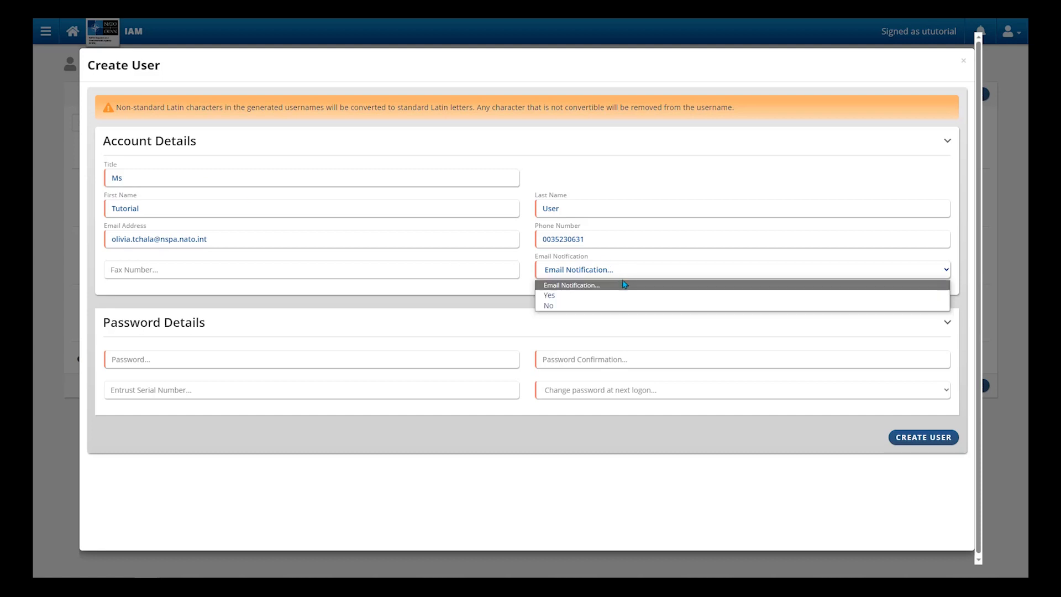
click(617, 296)
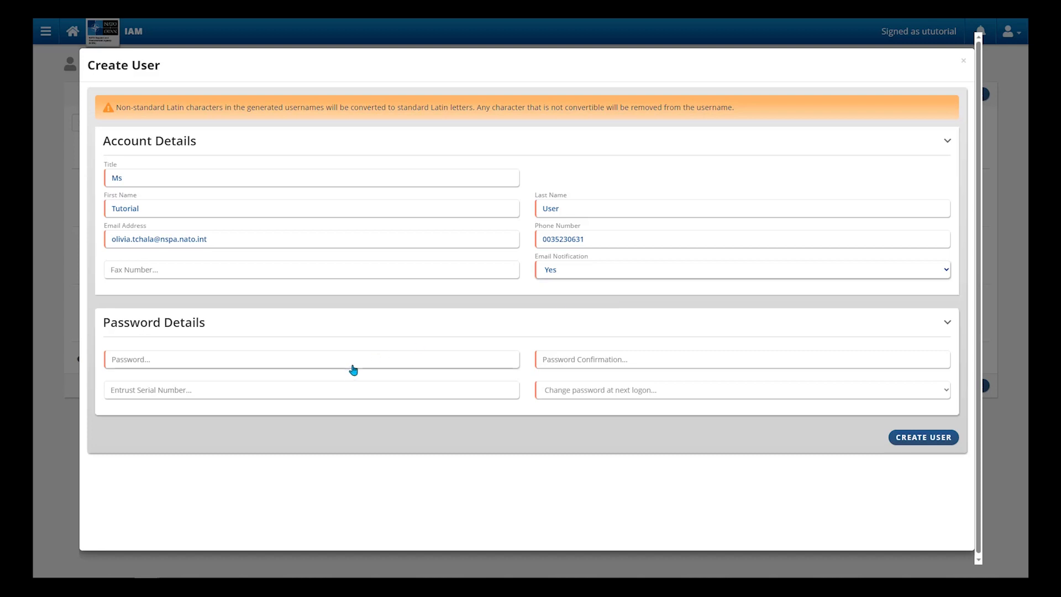
click(337, 363)
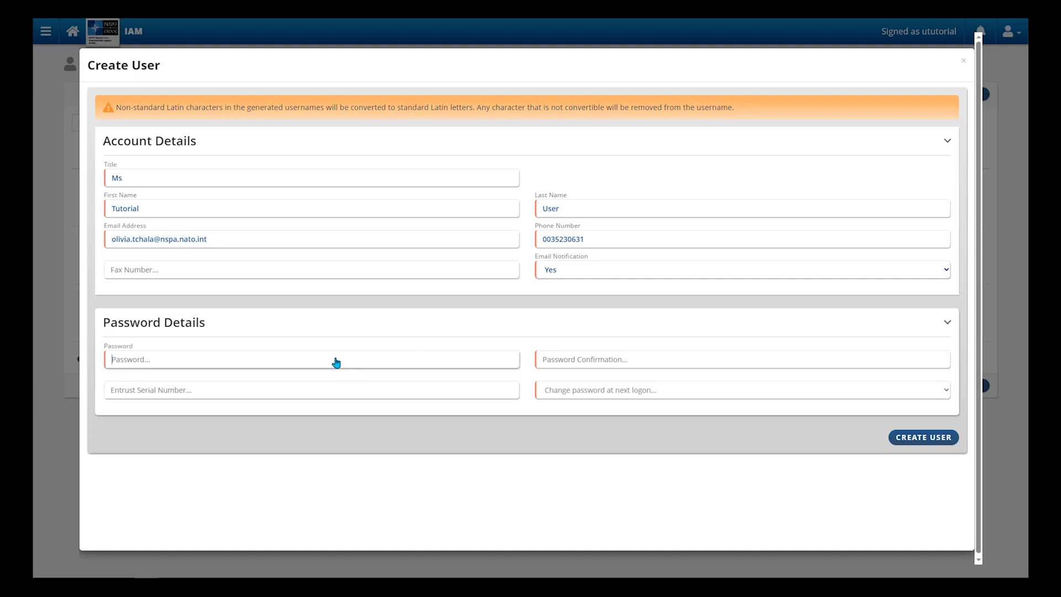
text(Password1!)
key(Tab)
text(Password1!)
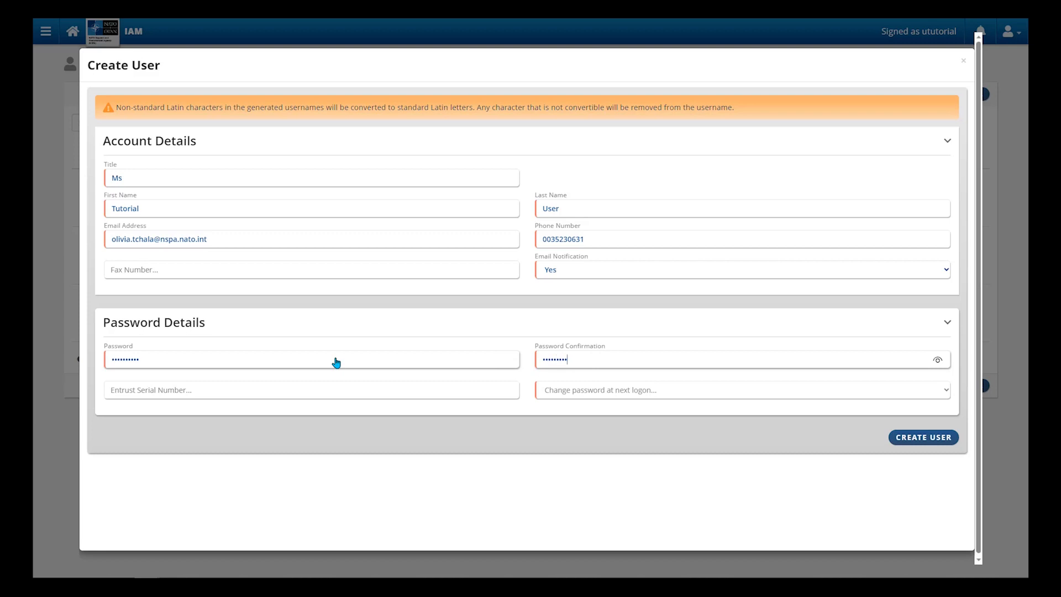
click(332, 390)
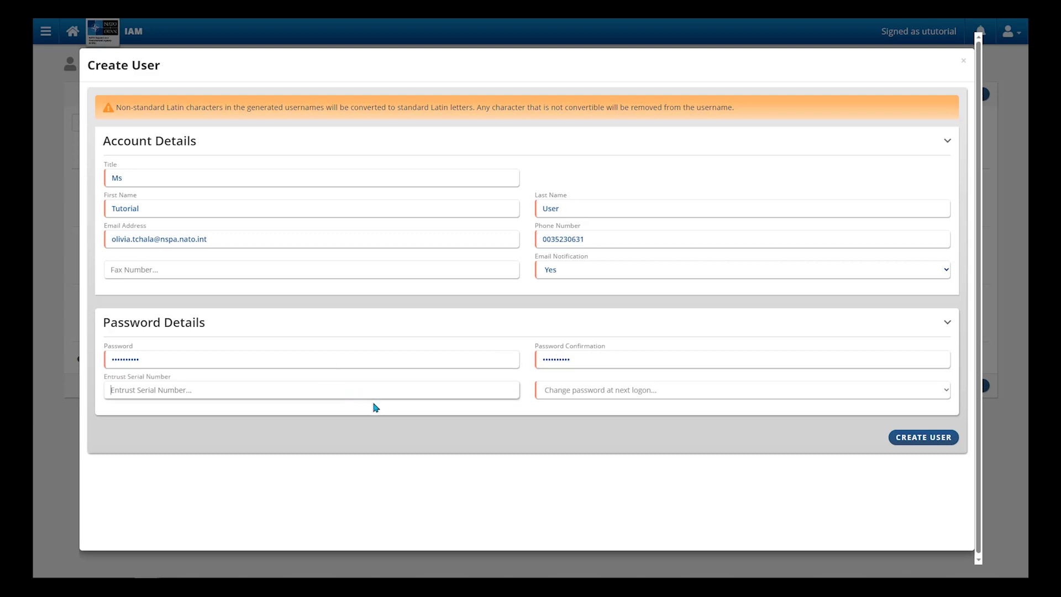
key(Tab)
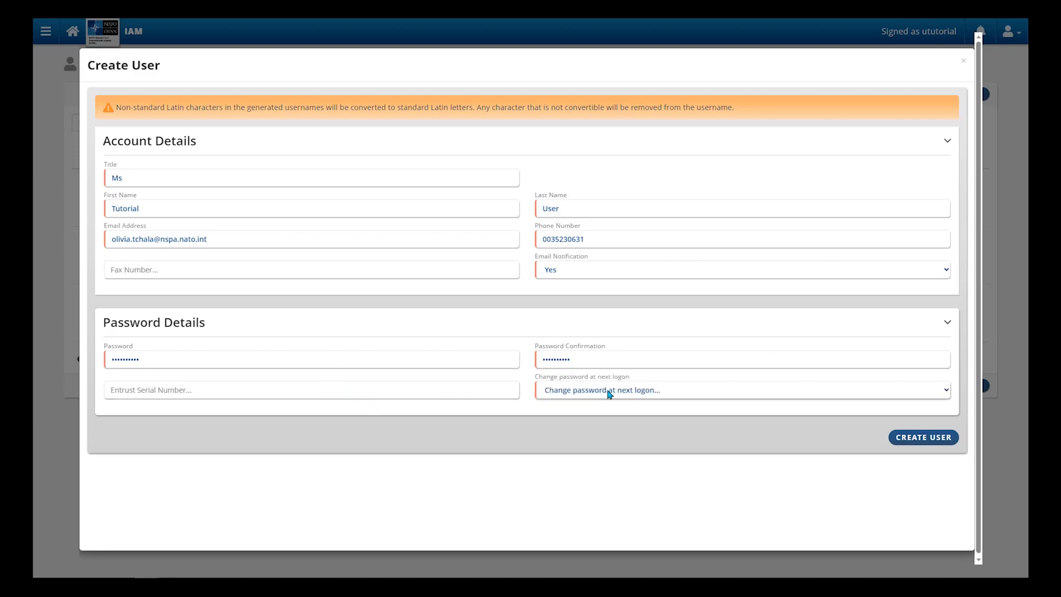
click(610, 394)
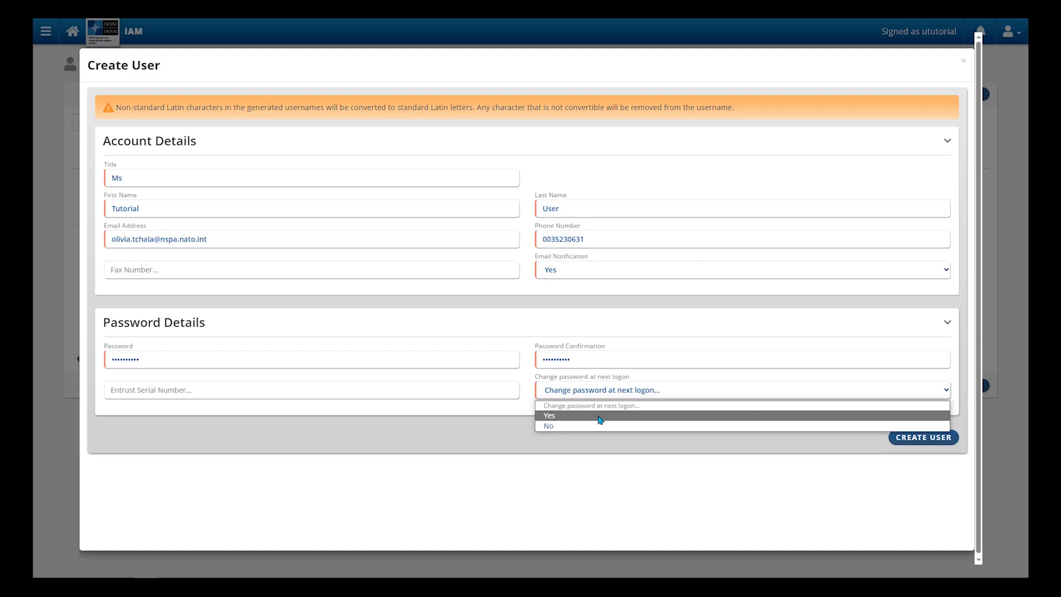
click(600, 426)
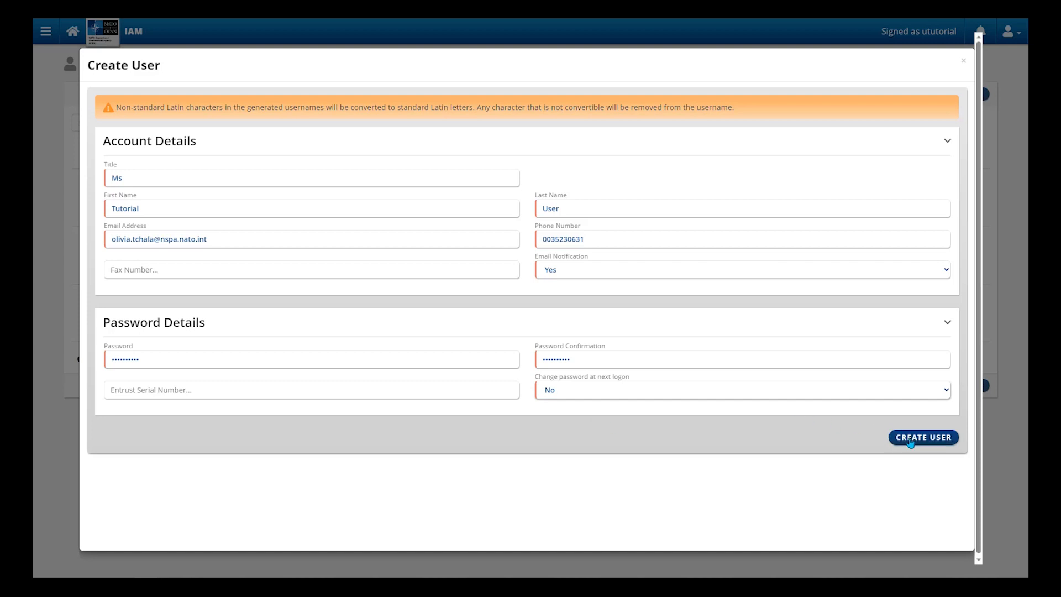
click(911, 439)
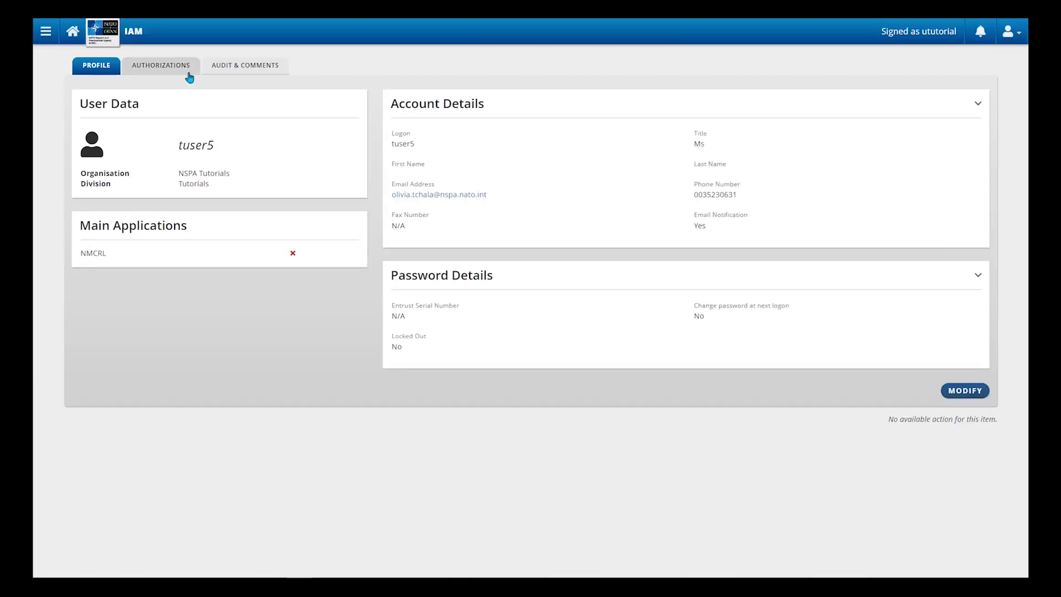
Step: Open the new user's NMCRL Authorizations and switch them to edit mode
click(180, 70)
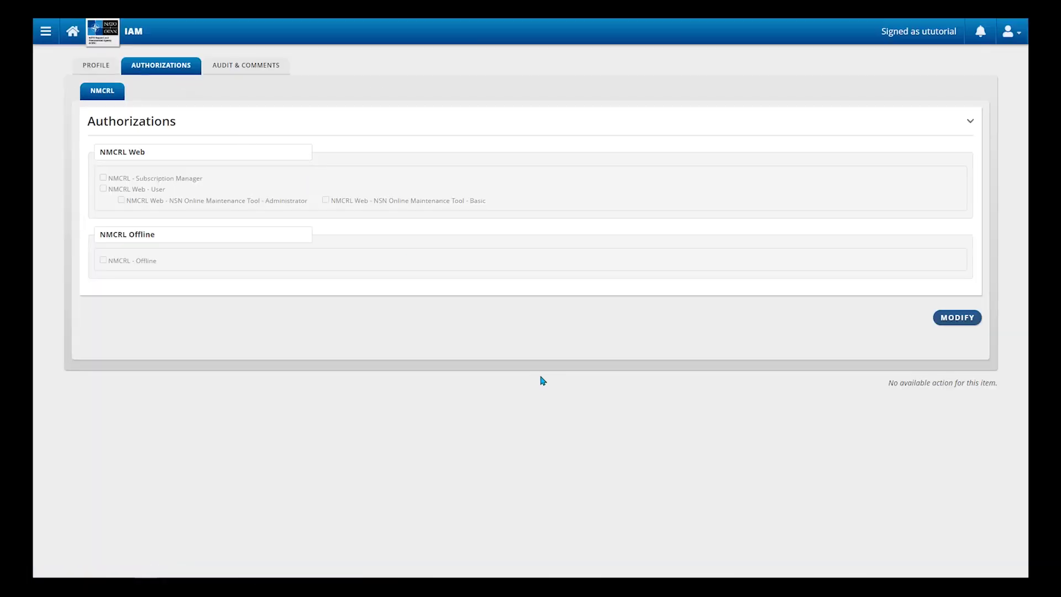
click(959, 319)
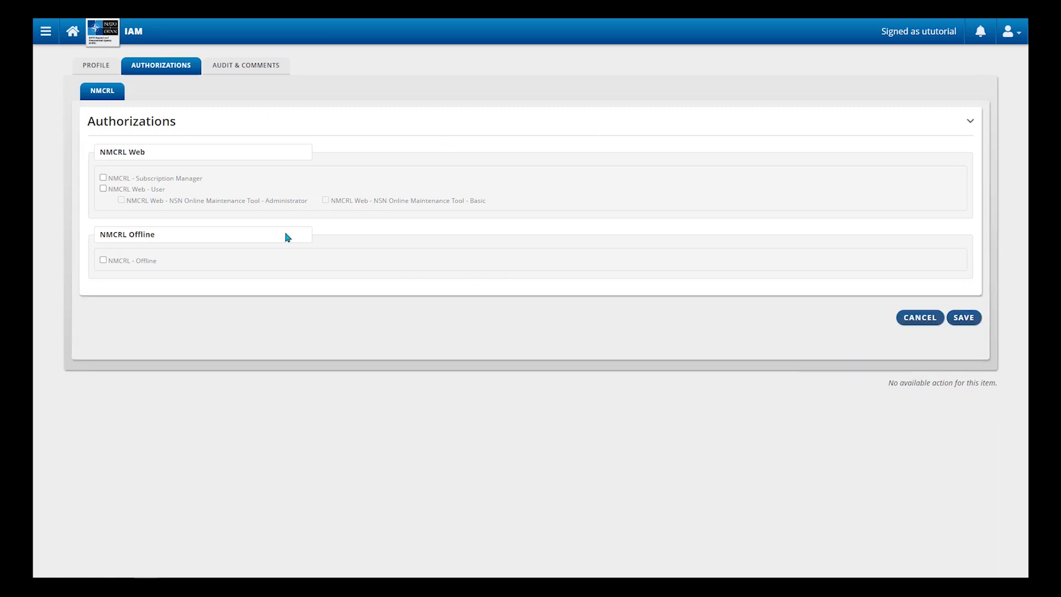
Step: Grant the NMCRL Web - User and NSN Online Maintenance Tool - Basic roles, save, and return to the profile
click(104, 189)
click(326, 201)
click(970, 323)
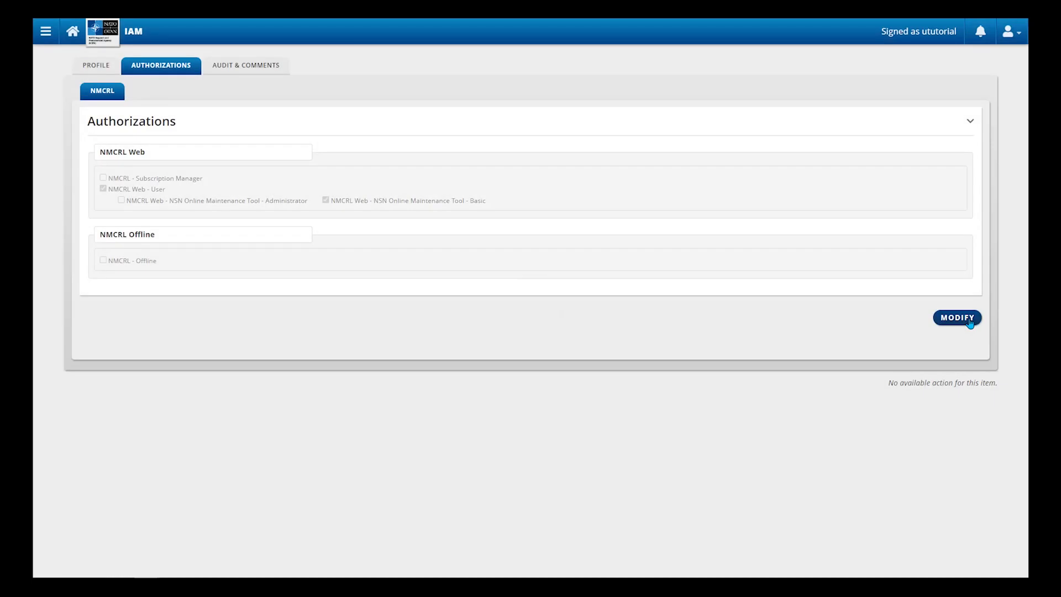
click(103, 69)
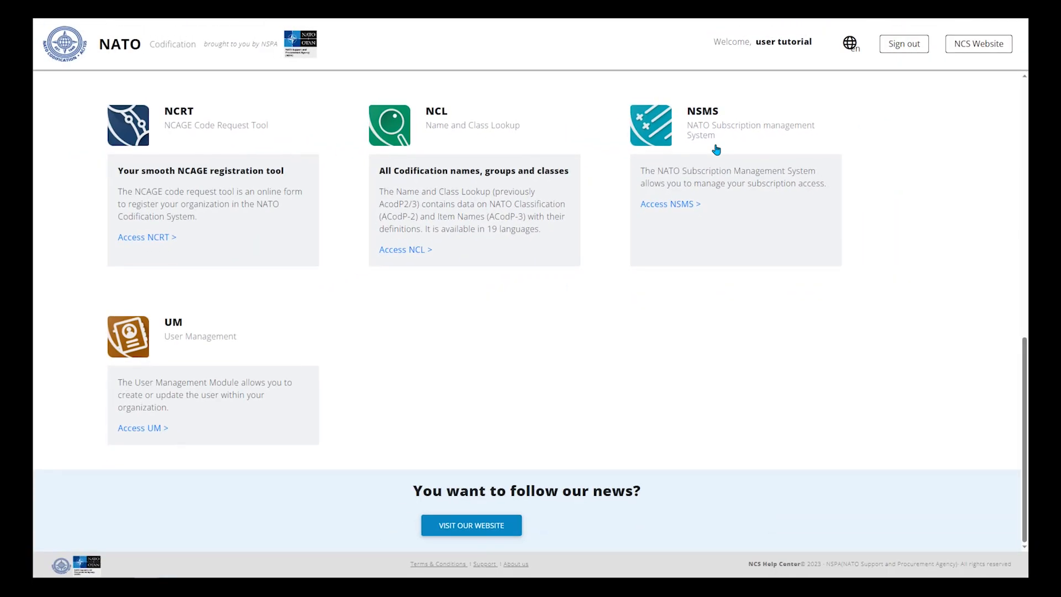
Step: Open NSMS to view the NMCRL Customer Subscriptions list
click(663, 130)
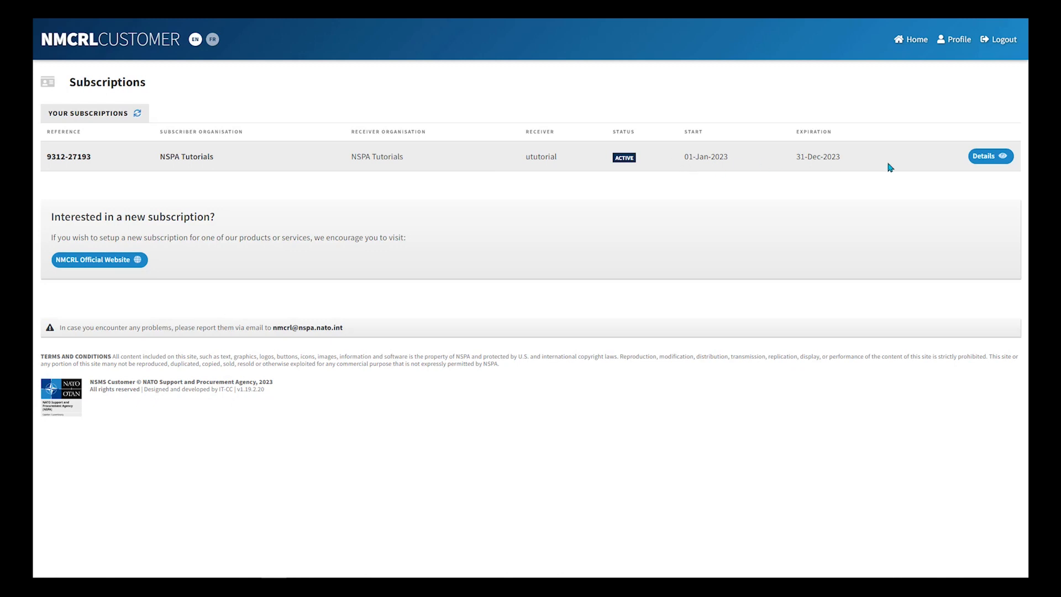
Step: Attach tuser5 to the subscription's NMCRL-WEB licence through its user management list
click(992, 157)
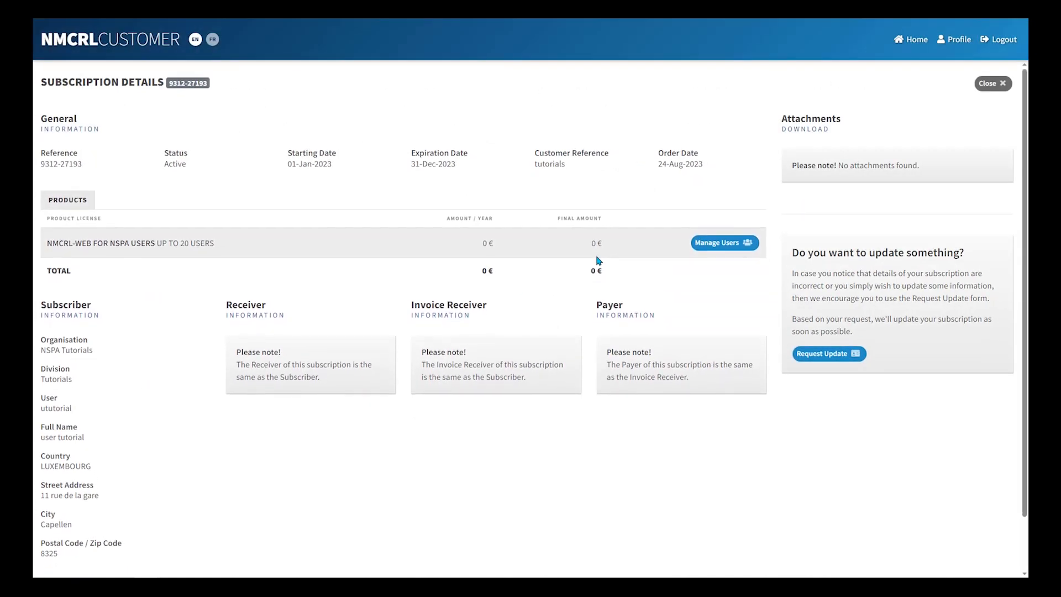
click(727, 245)
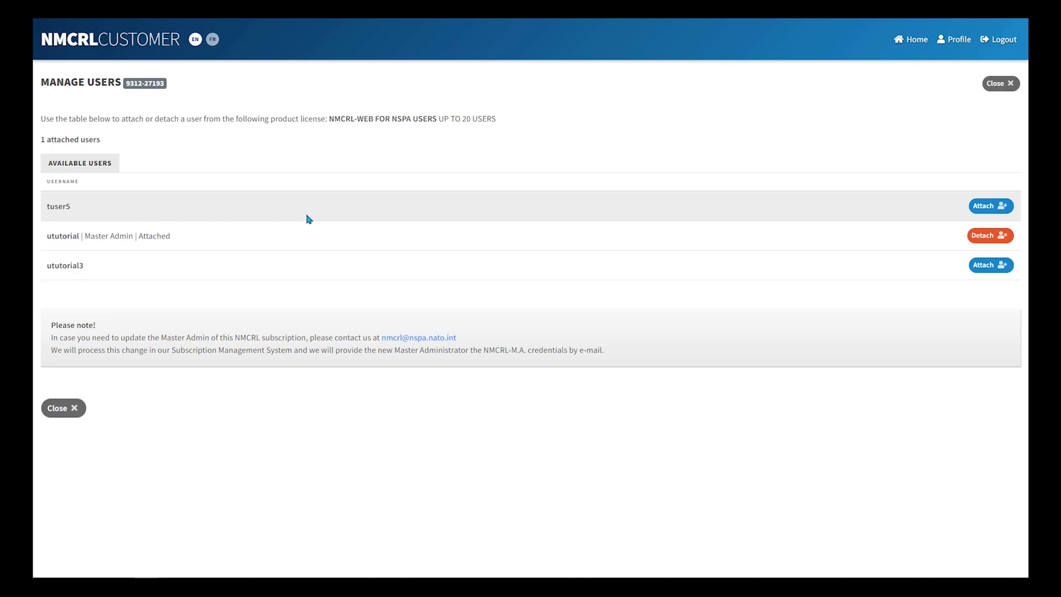
click(995, 213)
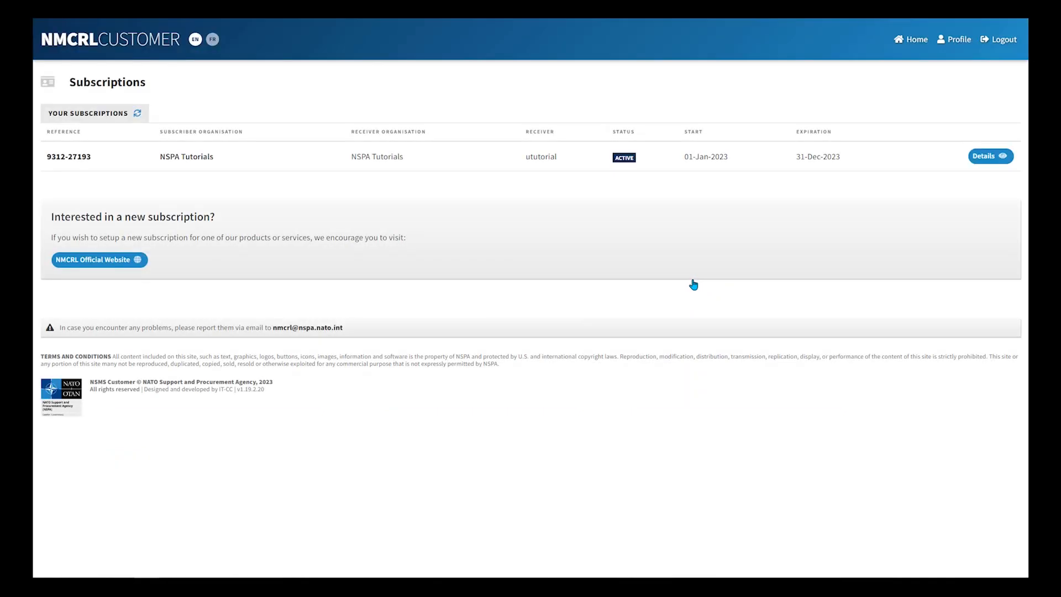
Step: Reopen the details of the active 2023 subscription
click(985, 158)
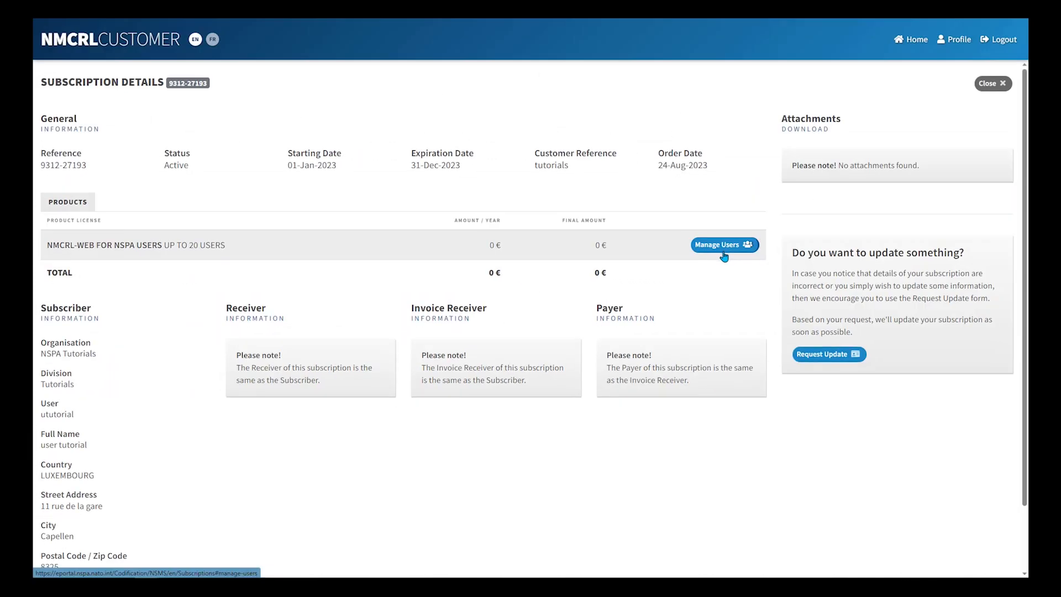
Step: Detach tuser5 from the NMCRL-WEB licence, leaving only the master admin attached
click(725, 246)
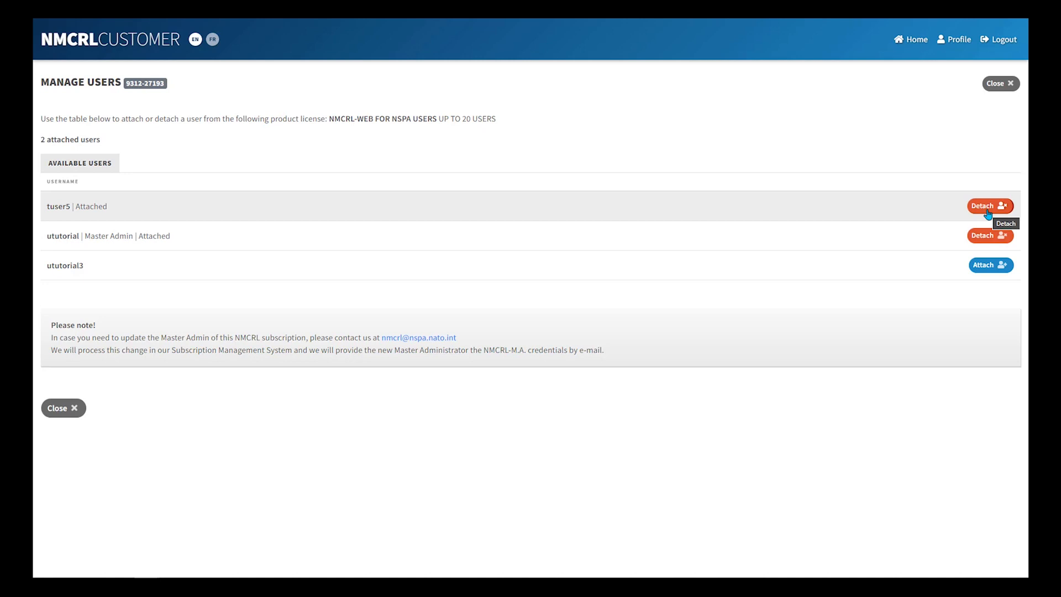
click(989, 207)
click(1000, 87)
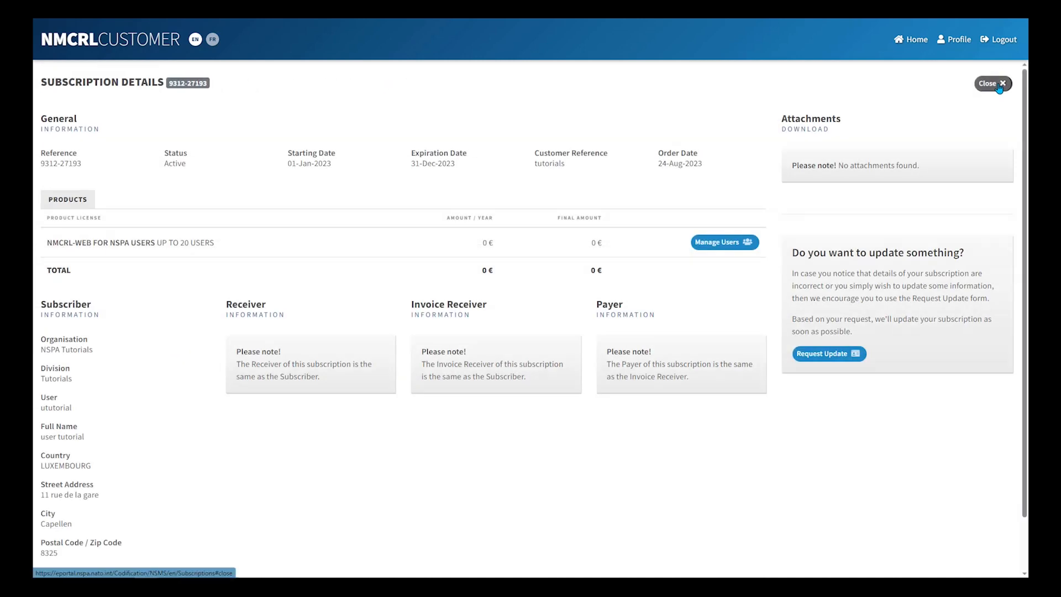
Step: Close the subscription details and return to the NcsHome tools page, scrolled to UM
click(999, 87)
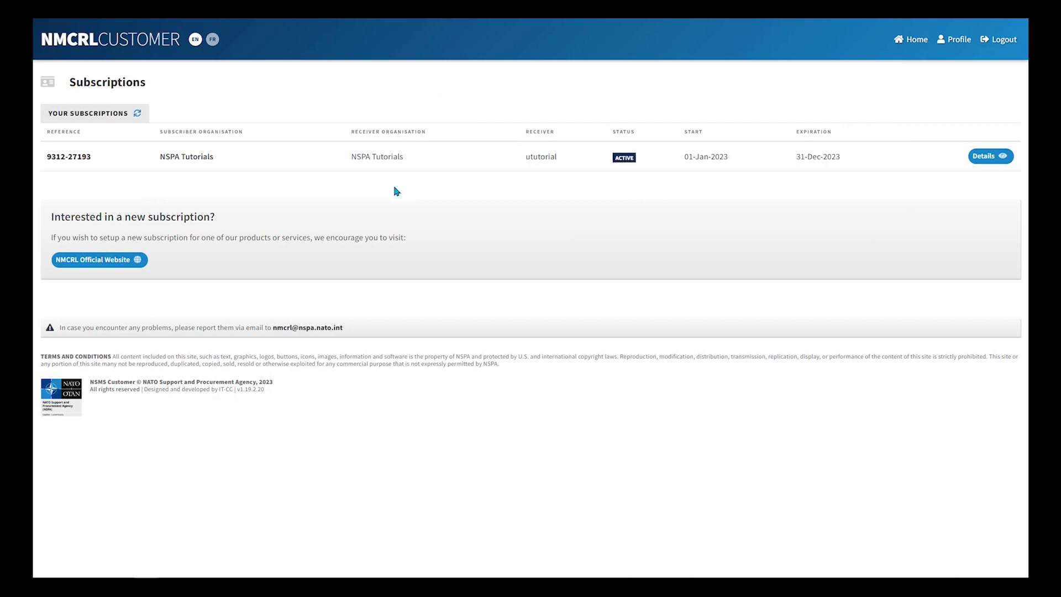
mouse_move(203, 24)
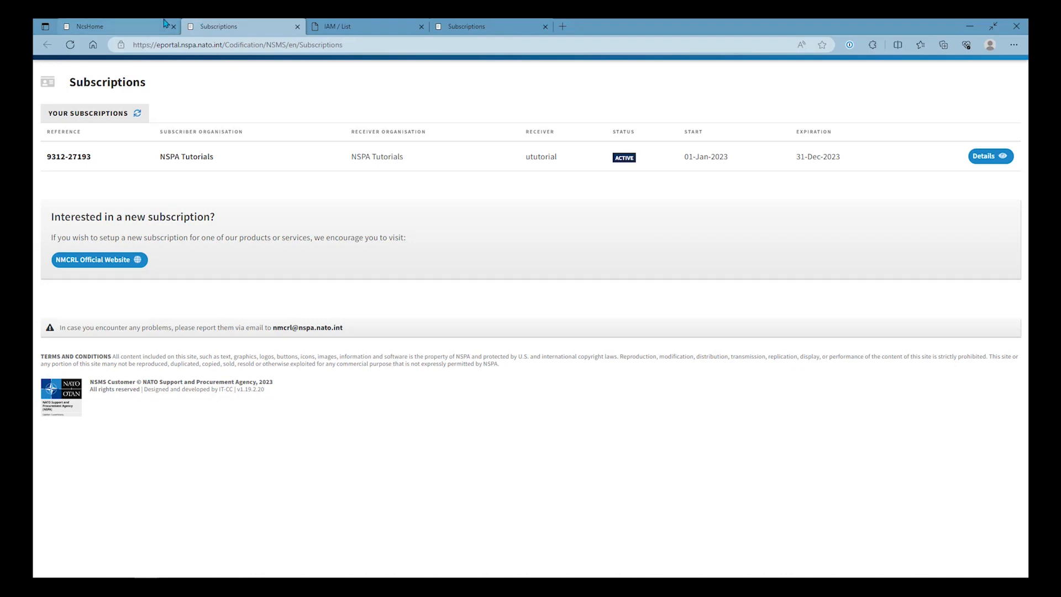
click(89, 26)
scroll(312, 275, down, 3)
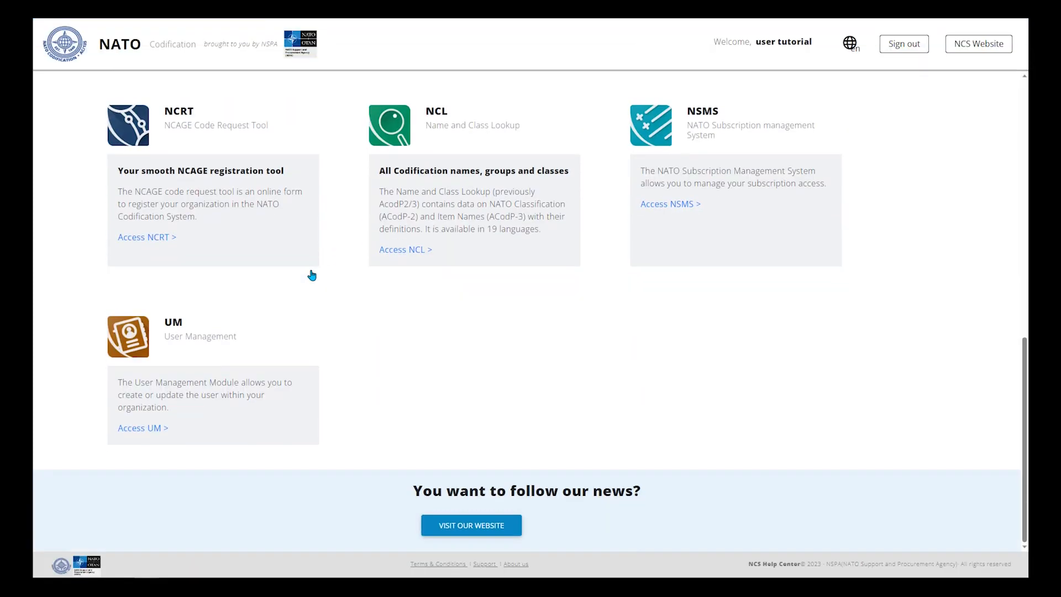
Step: Deactivate user tuser5 in User Management, confirming the revocation of their NMCRL permissions
click(161, 358)
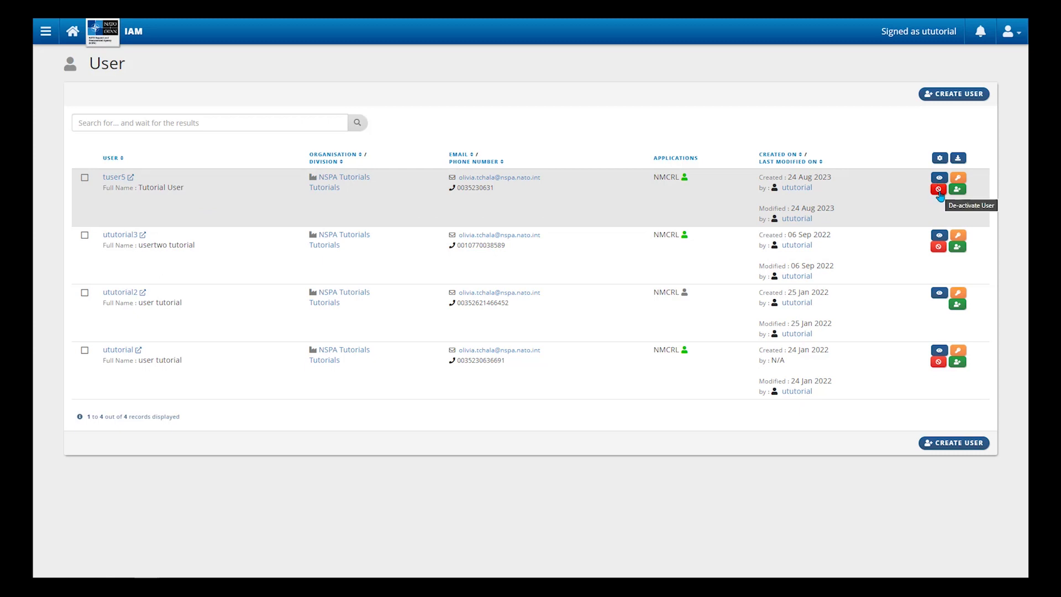
click(863, 208)
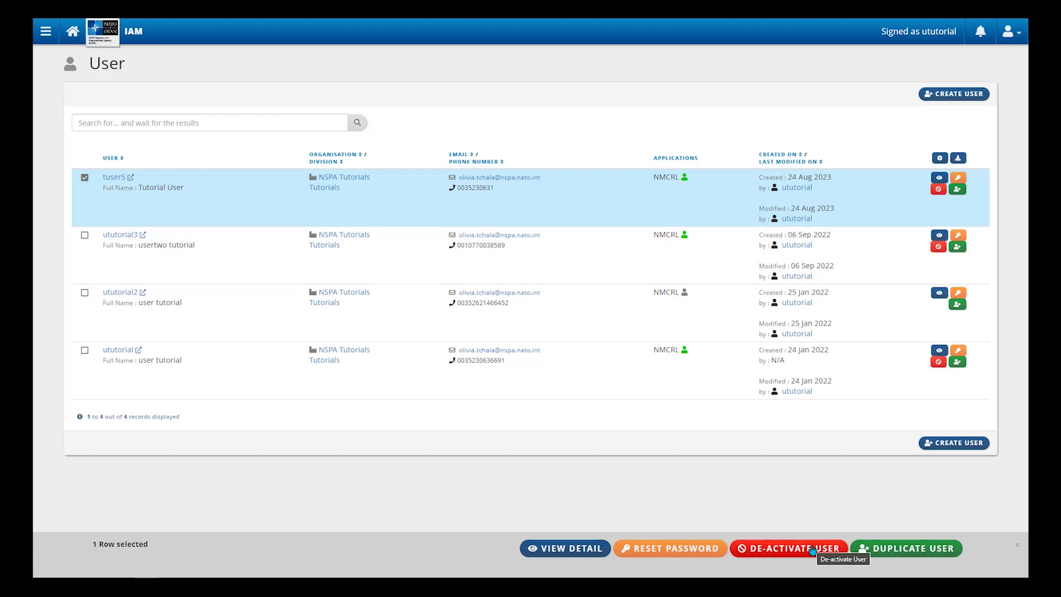
click(813, 549)
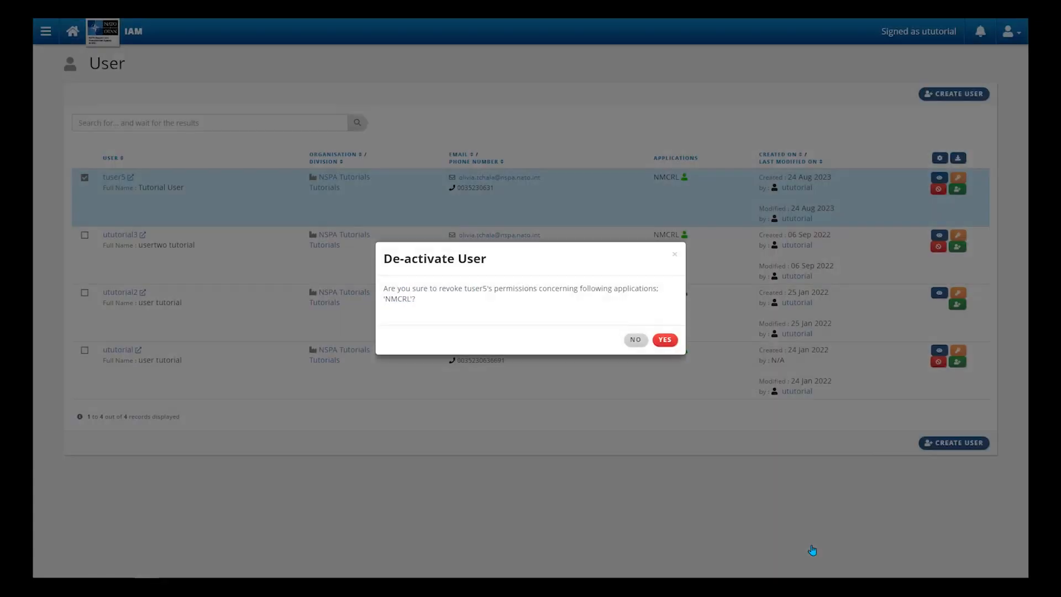
click(667, 341)
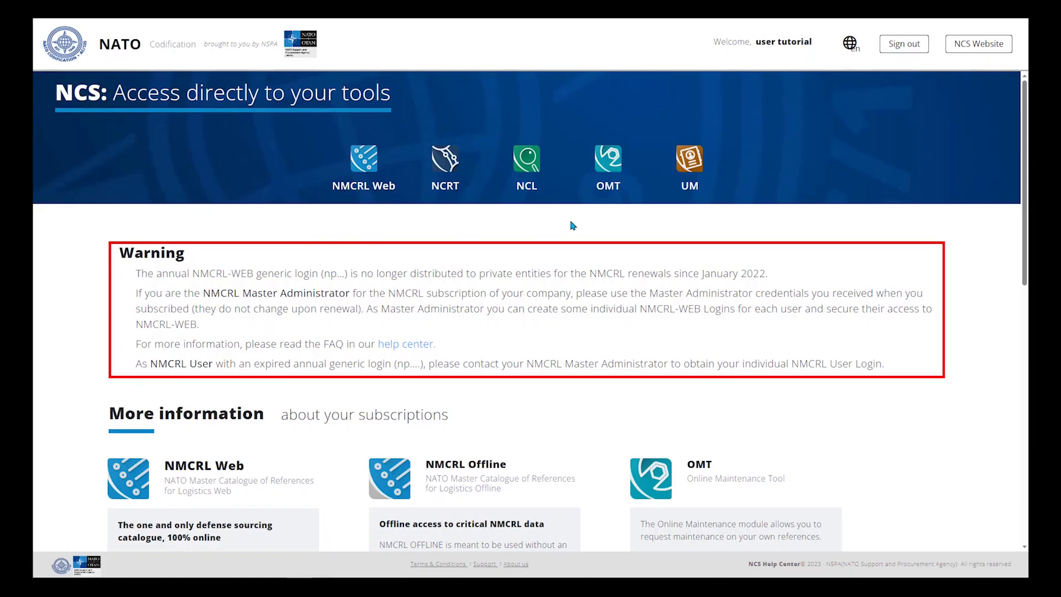
Step: Reopen the user list and dismiss ututorial3's password reset, leaving the password unchanged
click(692, 169)
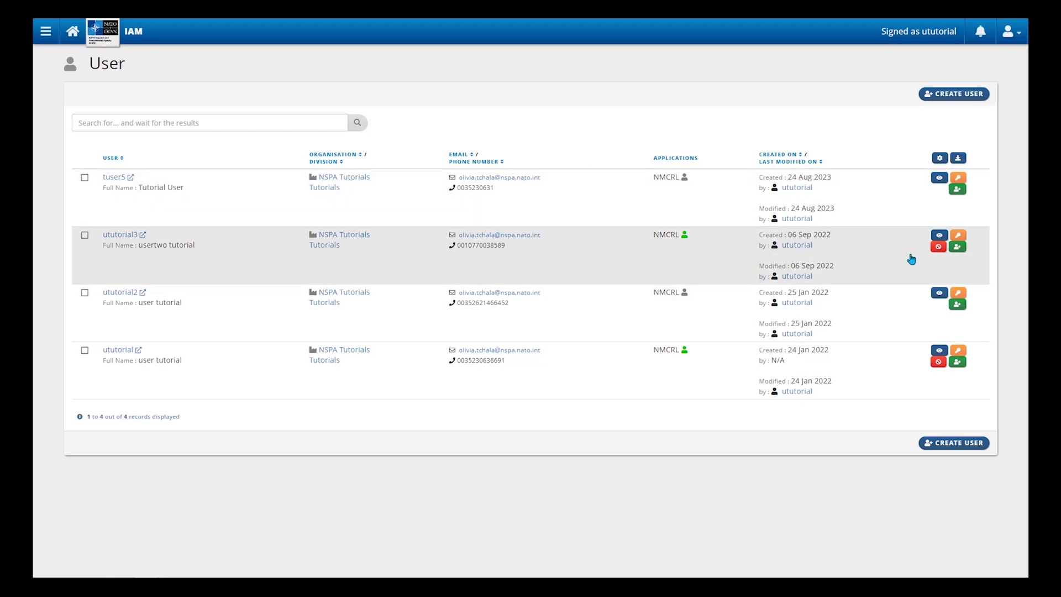
click(960, 236)
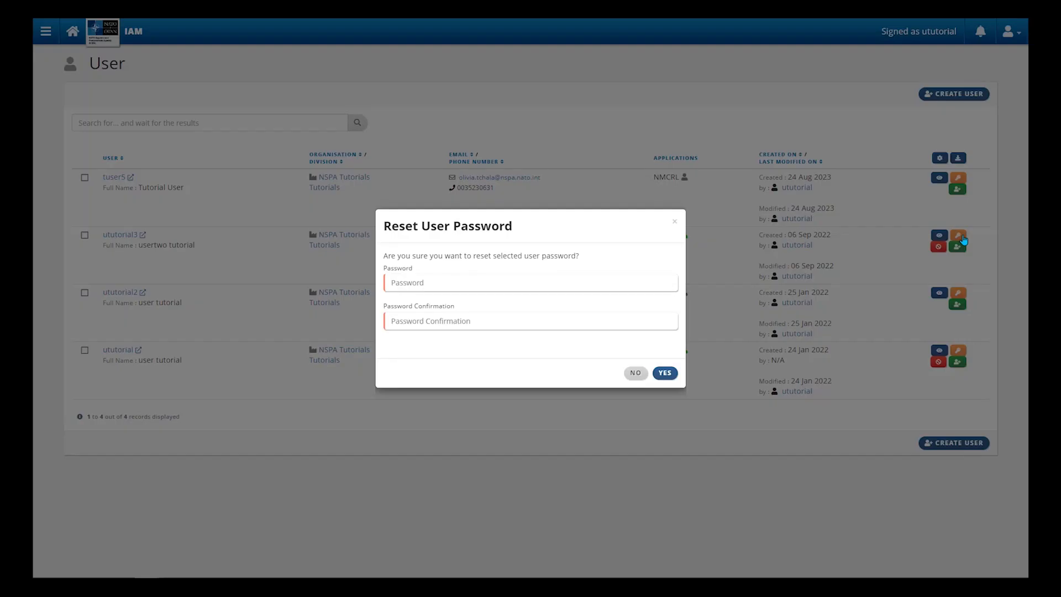
click(538, 289)
click(537, 326)
click(677, 223)
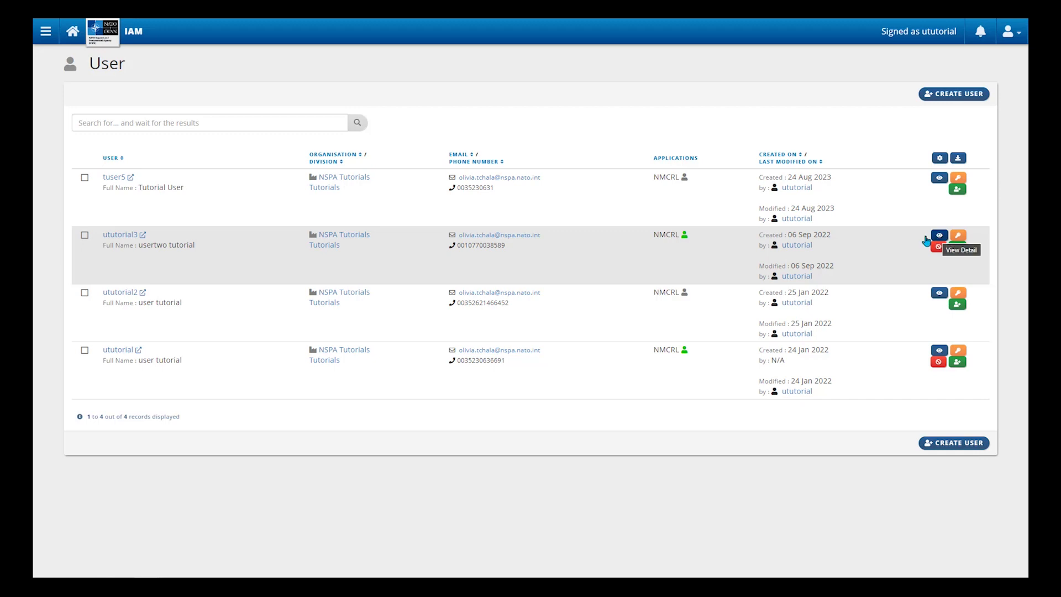
Step: Save ututorial3's Profile details with title Ms and e-mail notifications on
click(121, 236)
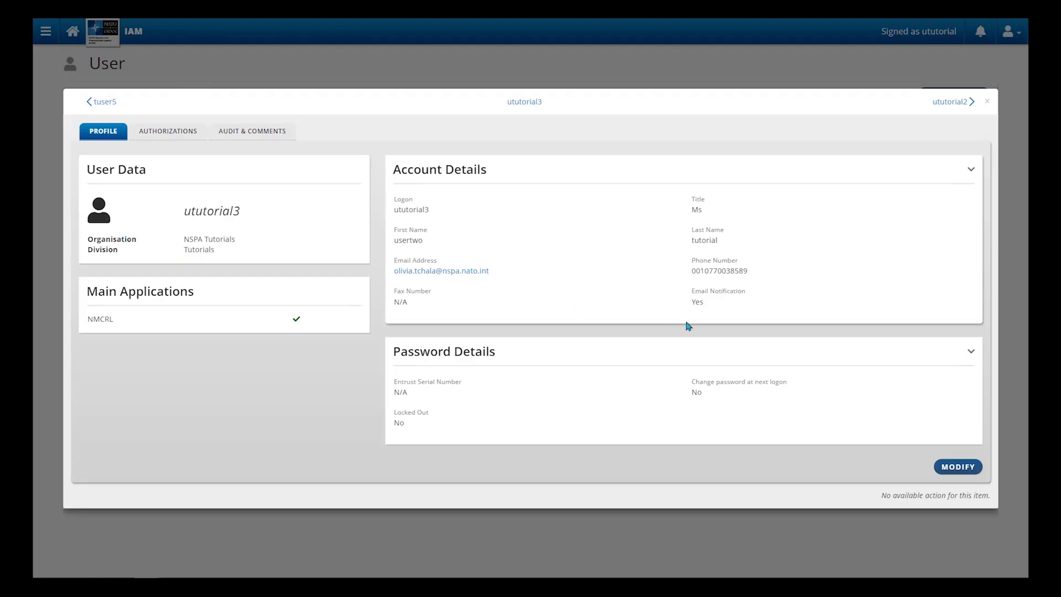
click(953, 468)
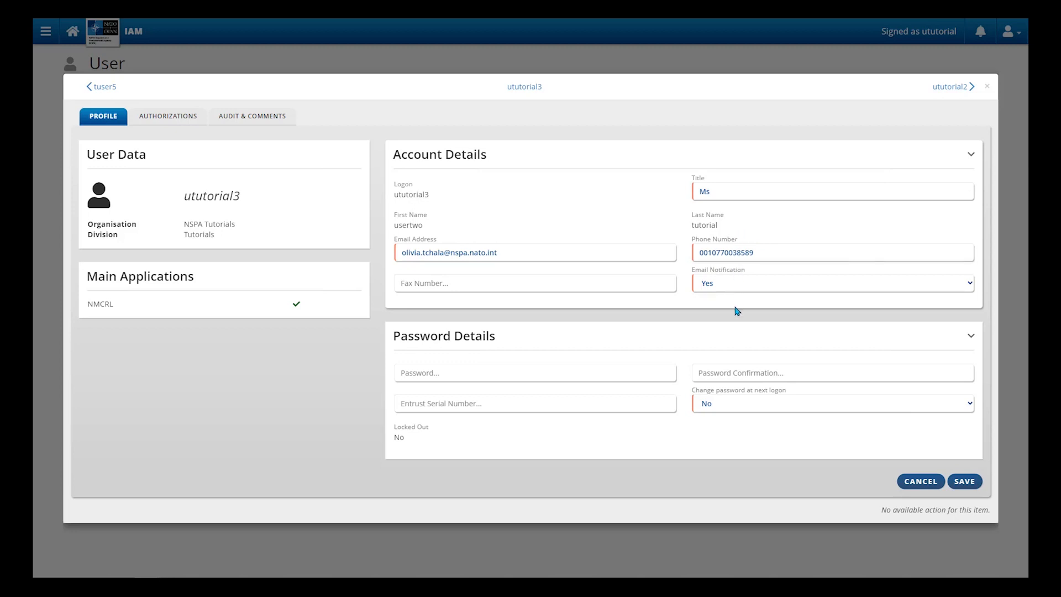
click(968, 483)
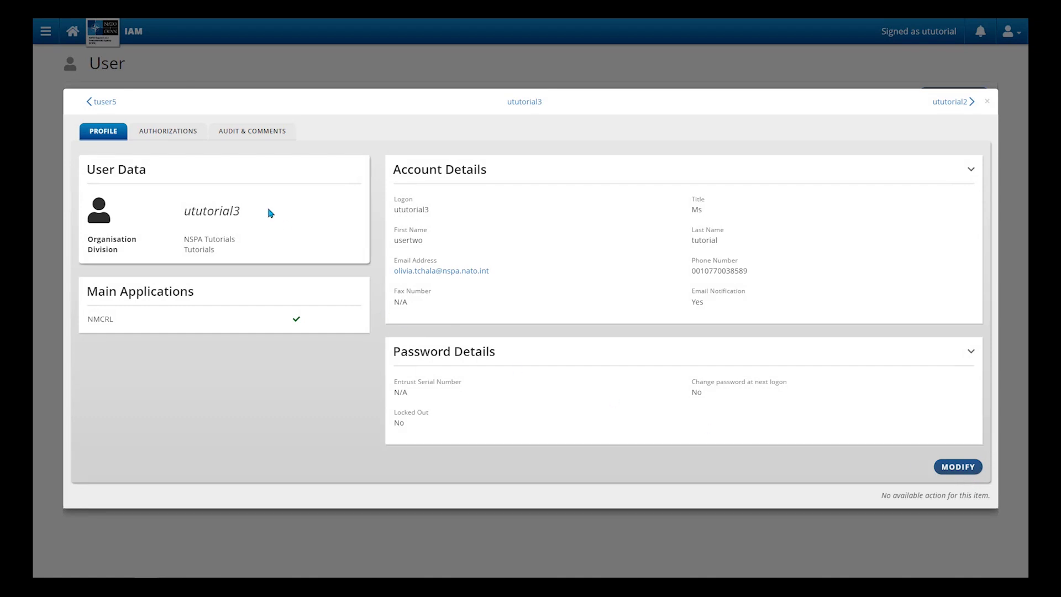
Step: Remove ututorial3's Online Maintenance Tool - Basic authorization and save the authorizations
click(177, 136)
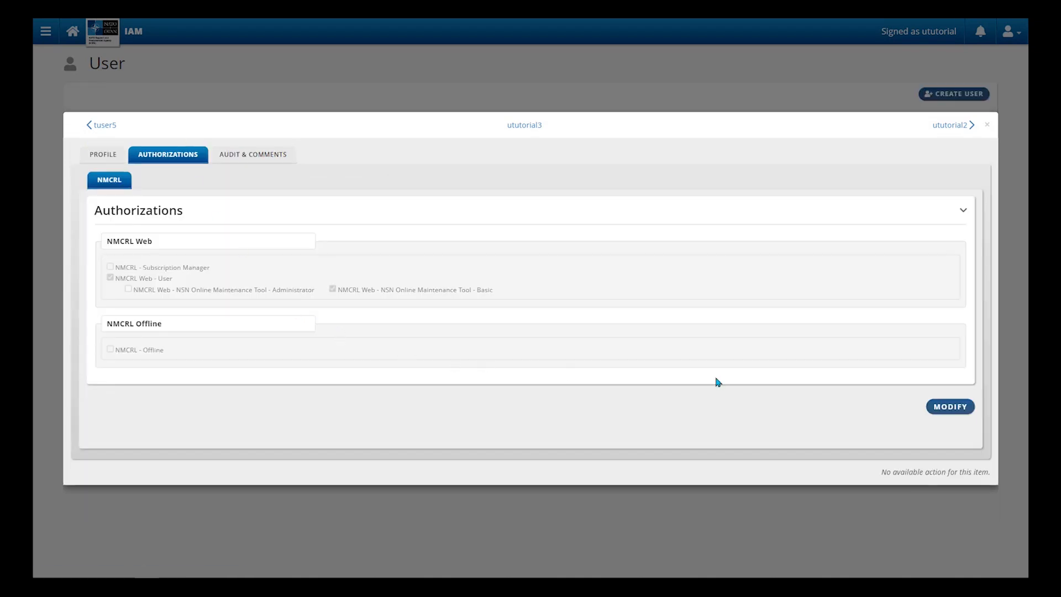
click(943, 409)
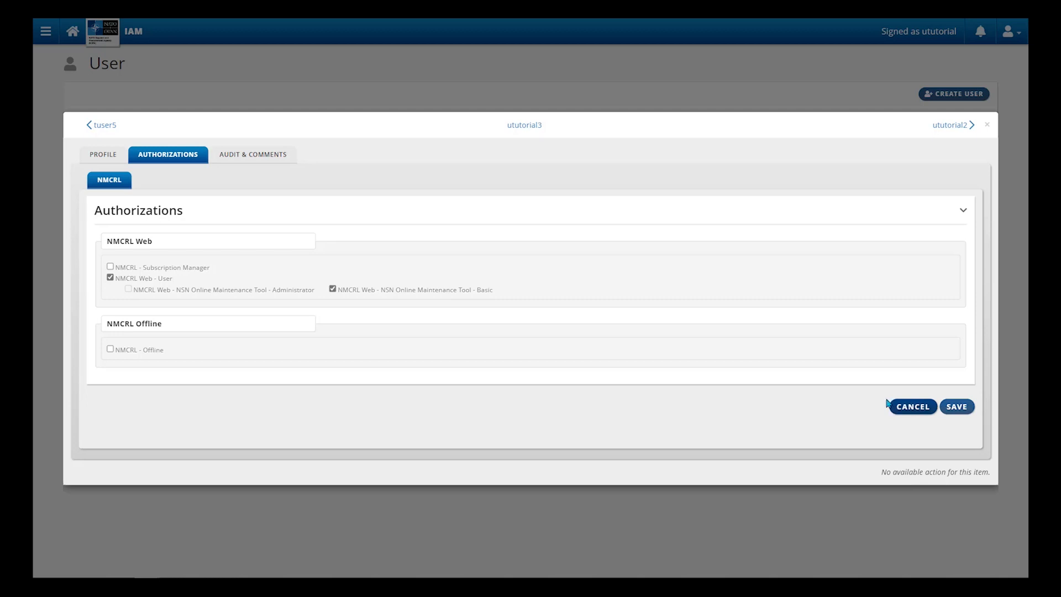
click(336, 289)
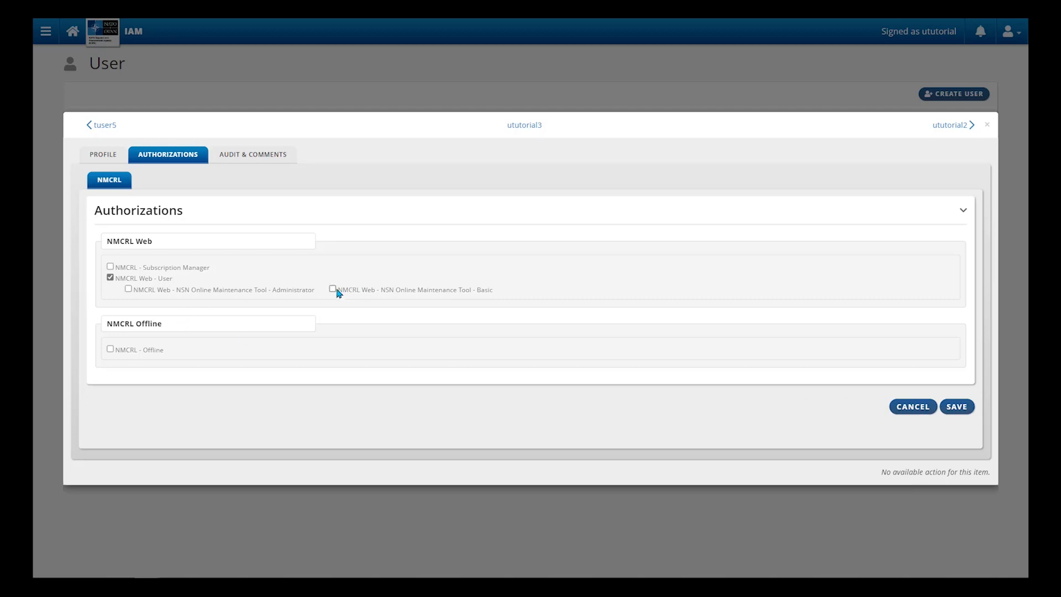
click(335, 291)
click(334, 289)
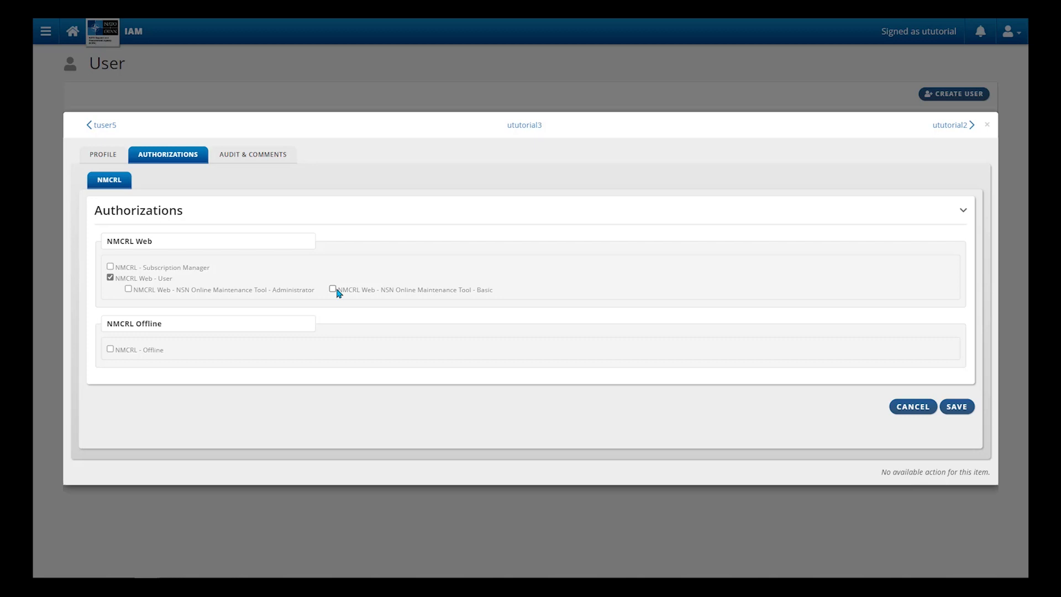
click(957, 407)
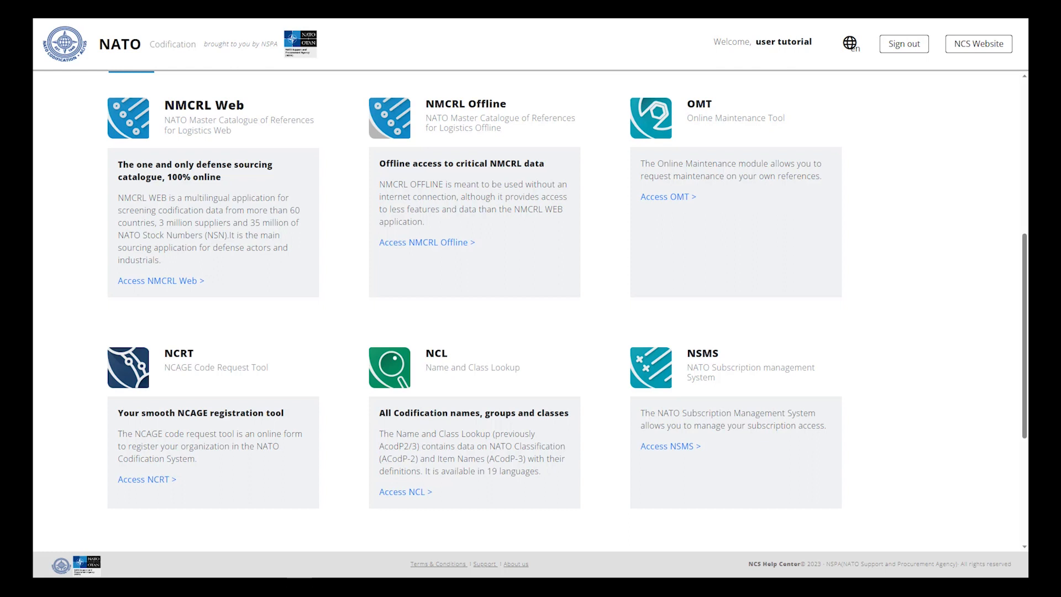
Step: In NSMS, open subscription 9312-27193's details and start a Request Update
click(657, 379)
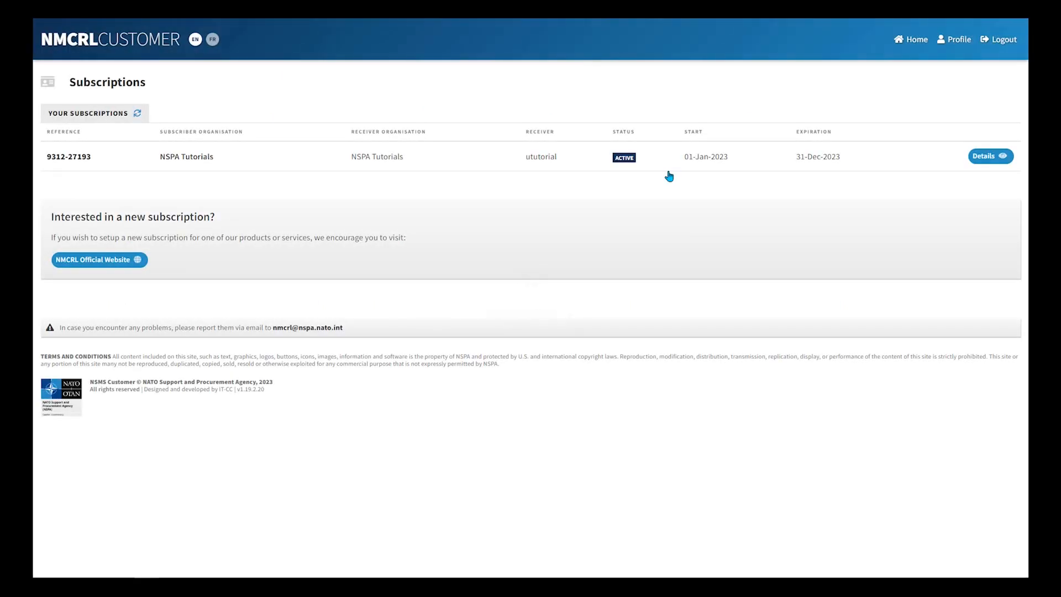
click(998, 160)
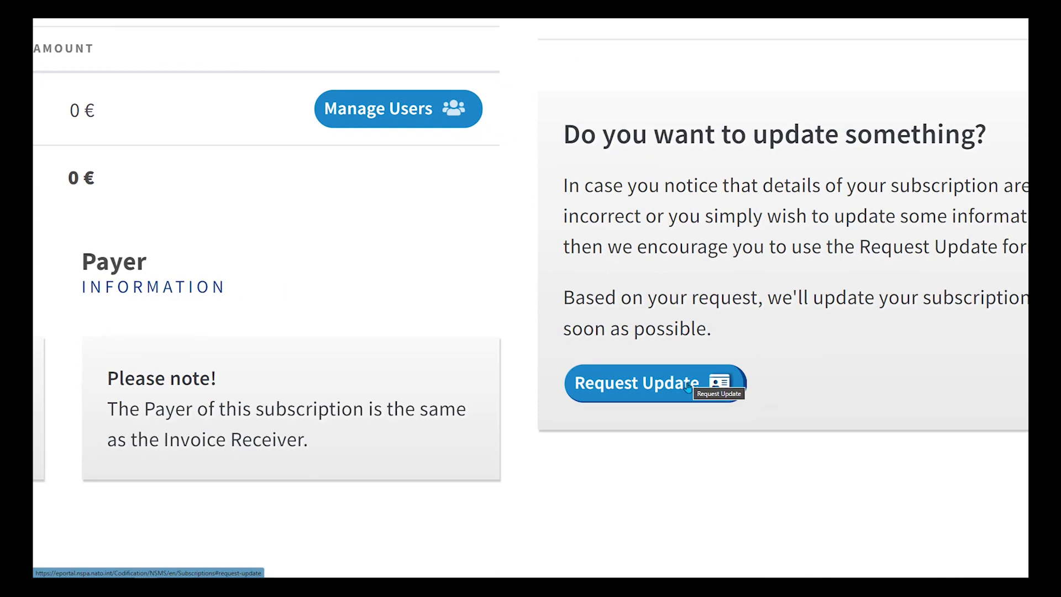
click(689, 386)
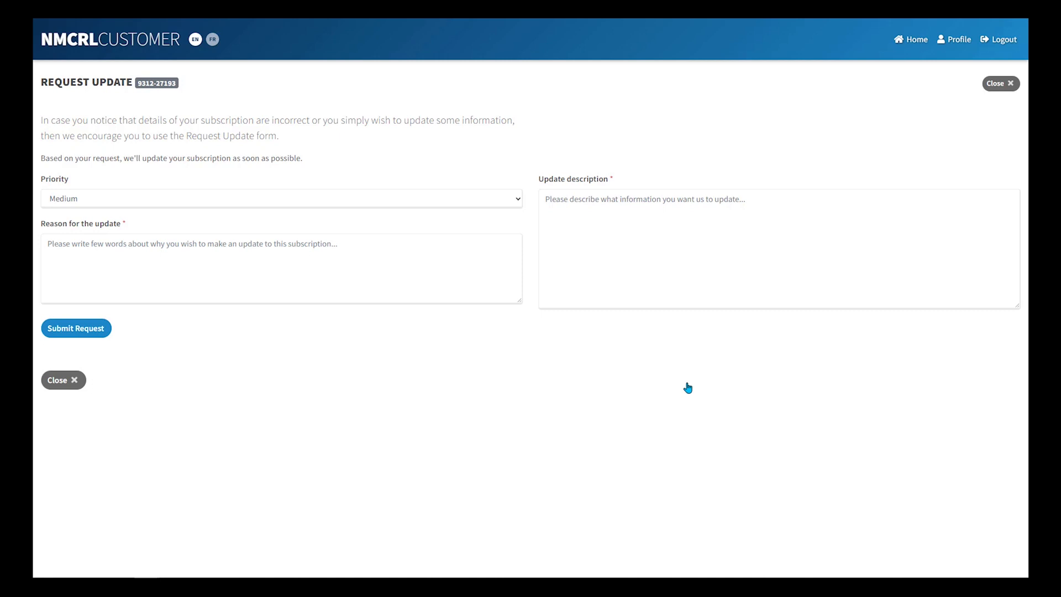
Step: Submit a Medium-priority request with reason 'Reason for the update' and description 'I would like to update this information'
click(517, 201)
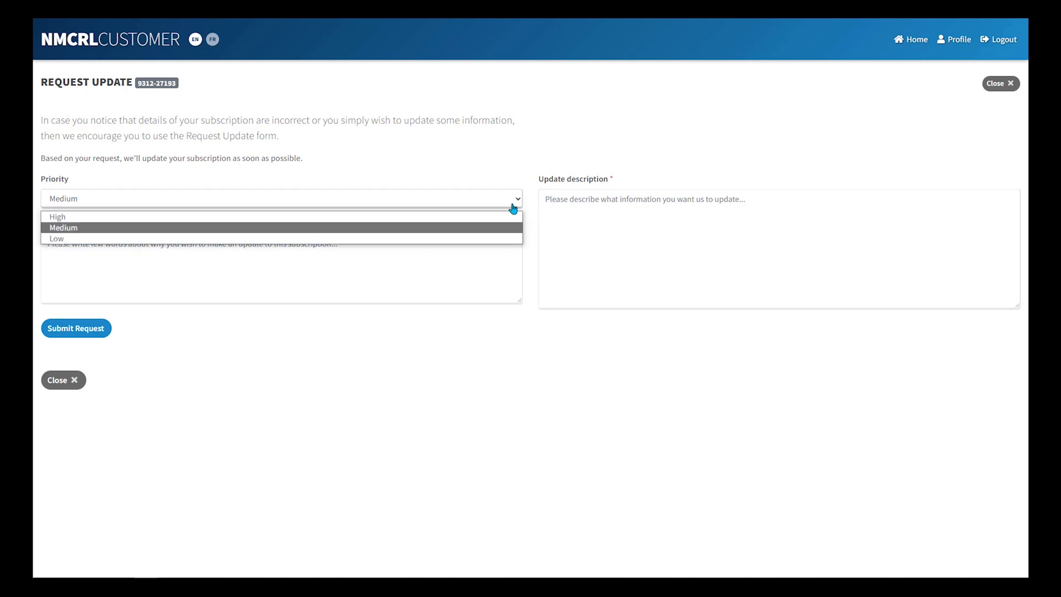
click(504, 228)
click(492, 245)
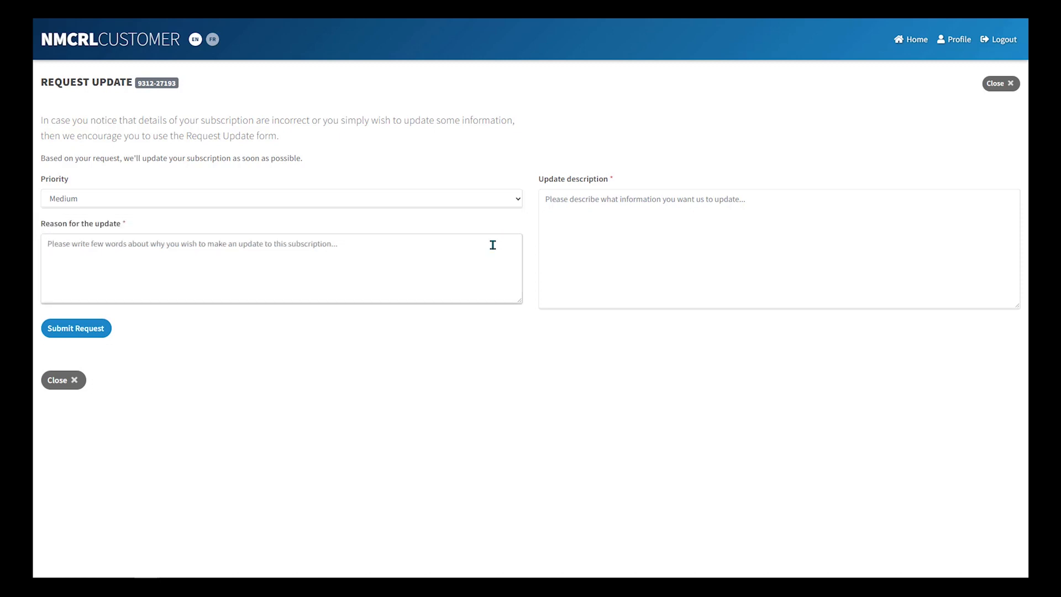
text(Reason for the update)
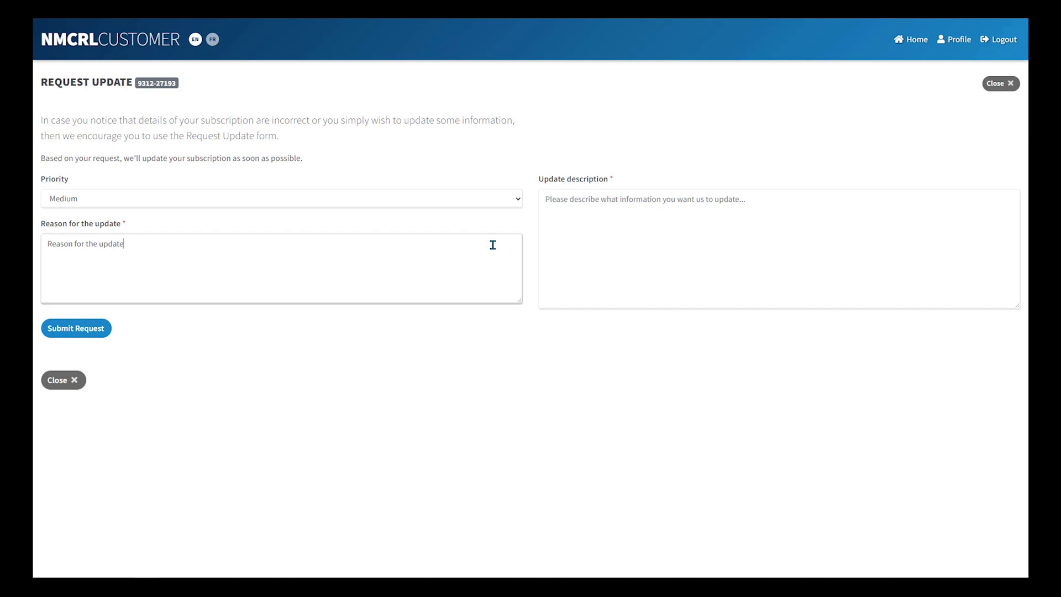
key(Tab)
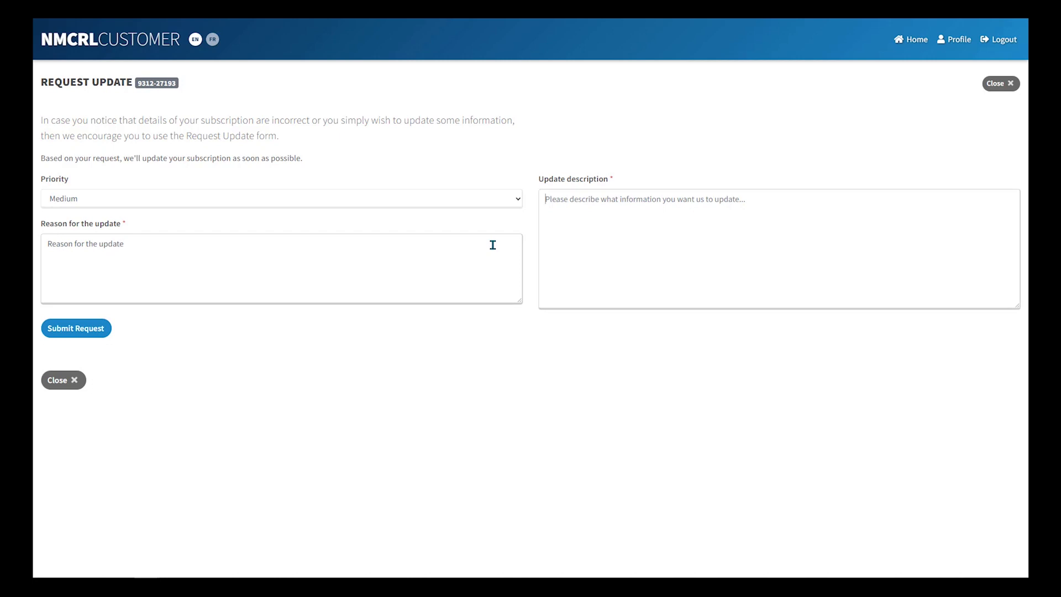
text(I would like to update)
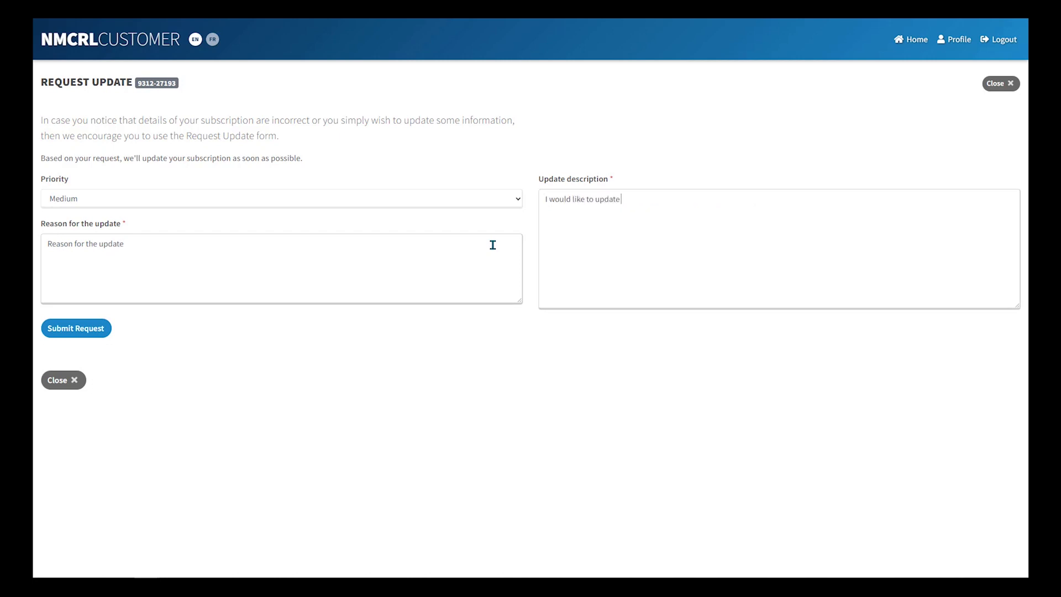
text( this information)
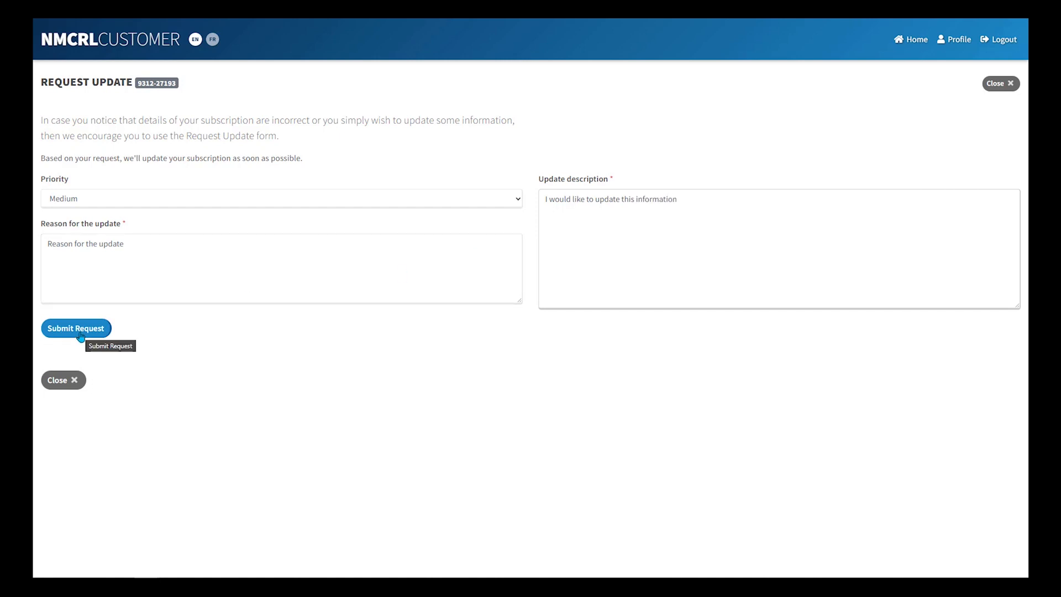
click(104, 332)
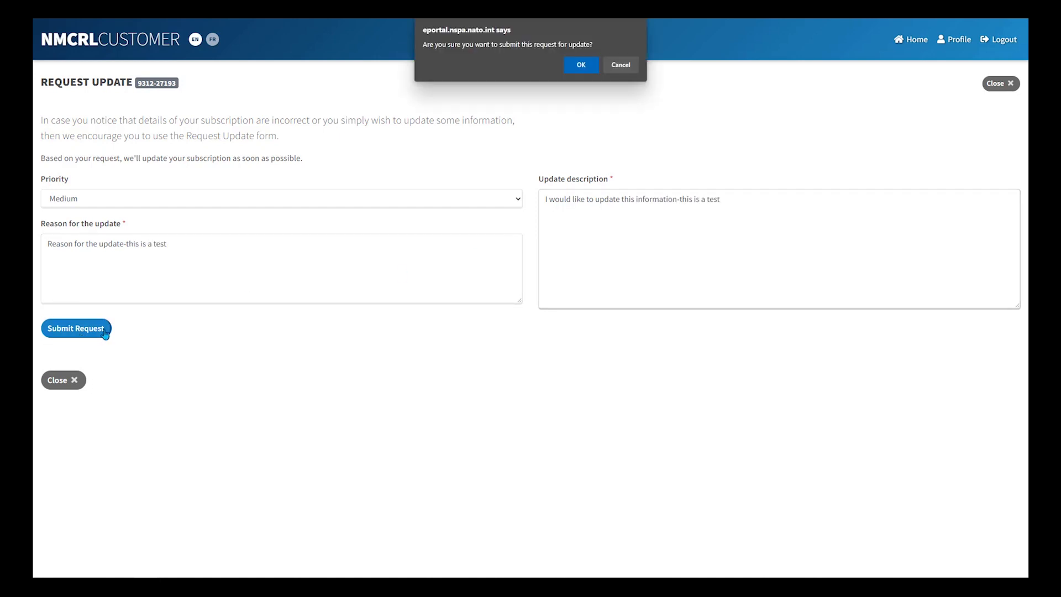
Step: Confirm sending the update request for 9312-27193, then close the request and Subscription Details pages
click(581, 66)
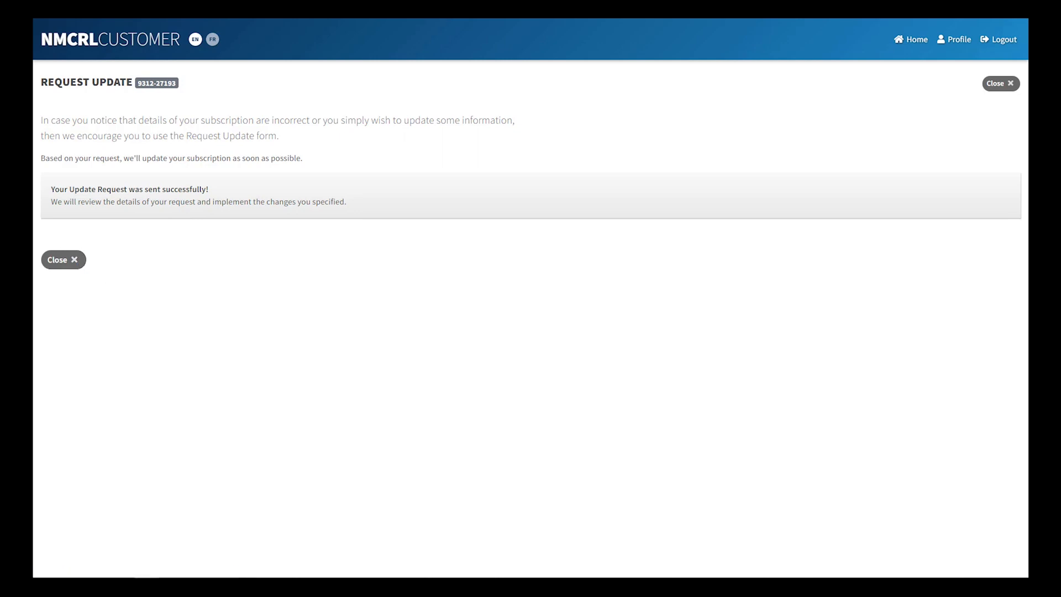
click(62, 260)
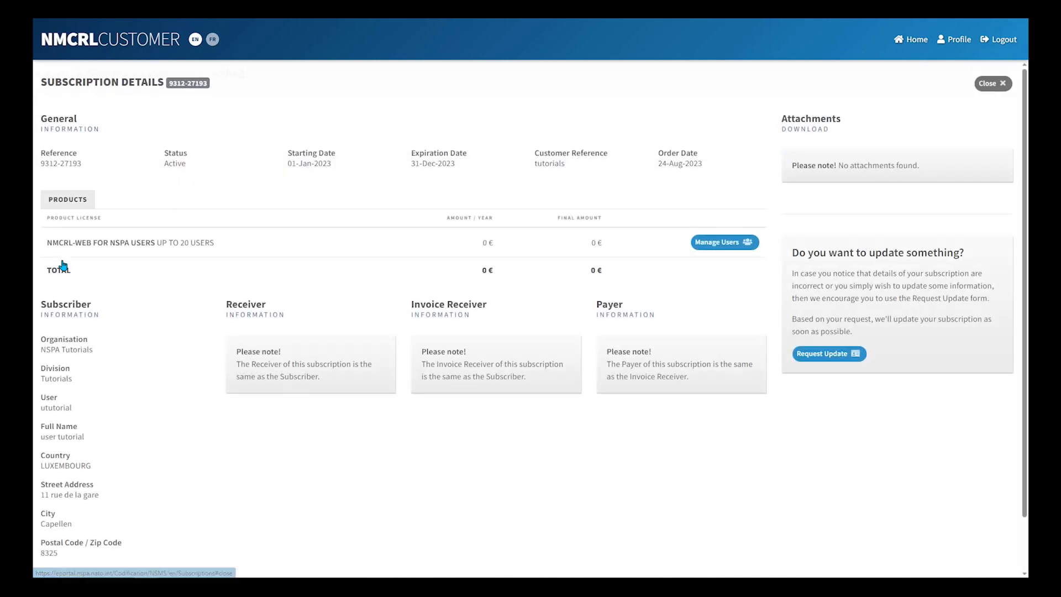
click(993, 84)
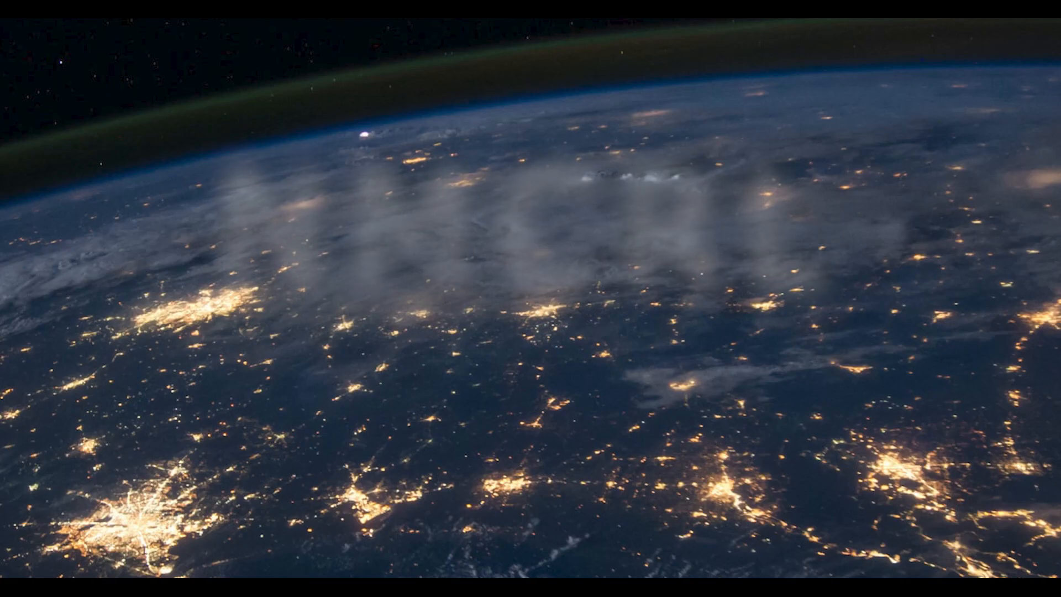